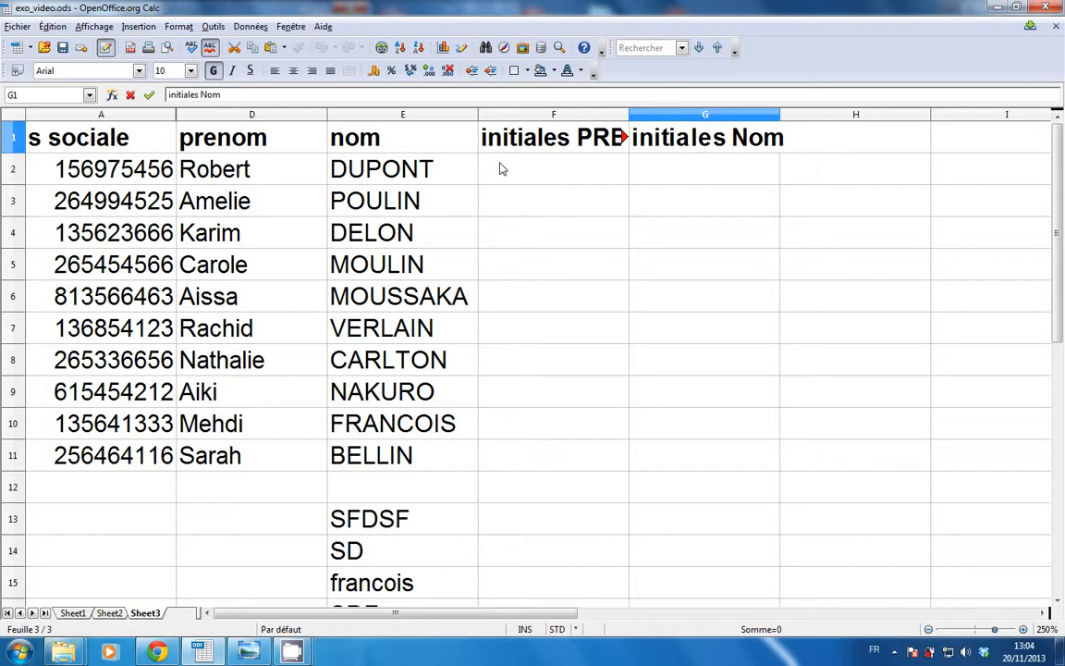
Commit the 'initiales Nom' heading in G1 and select cell F2.
{"action": "left_click", "coordinate": [502, 169]}
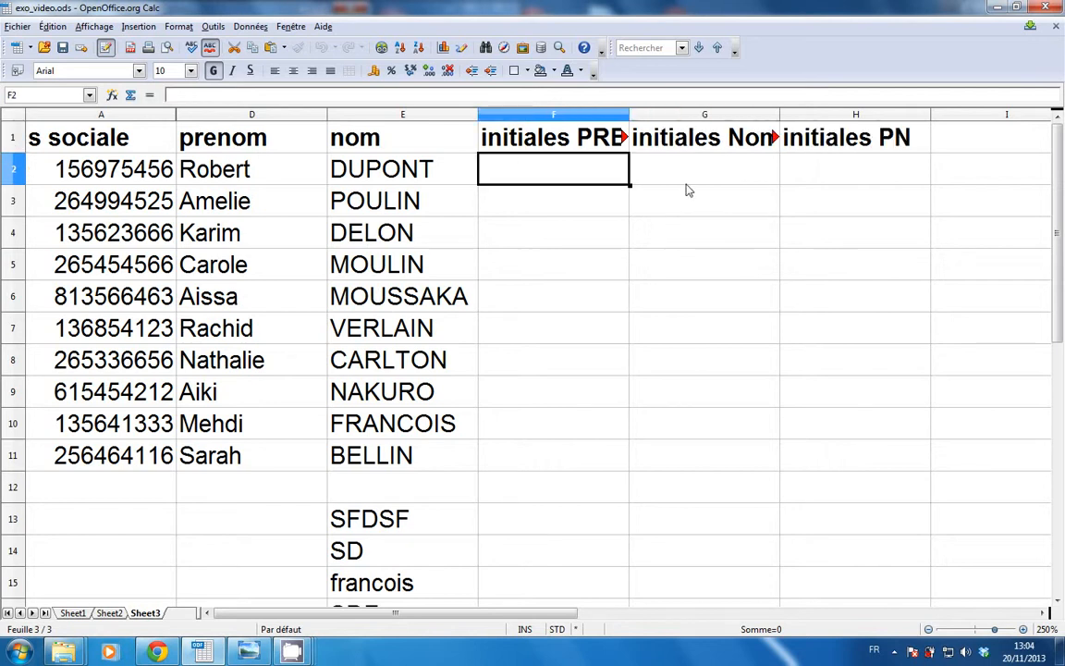
{"action": "left_click", "coordinate": [686, 175]}
{"action": "left_click", "coordinate": [544, 172]}
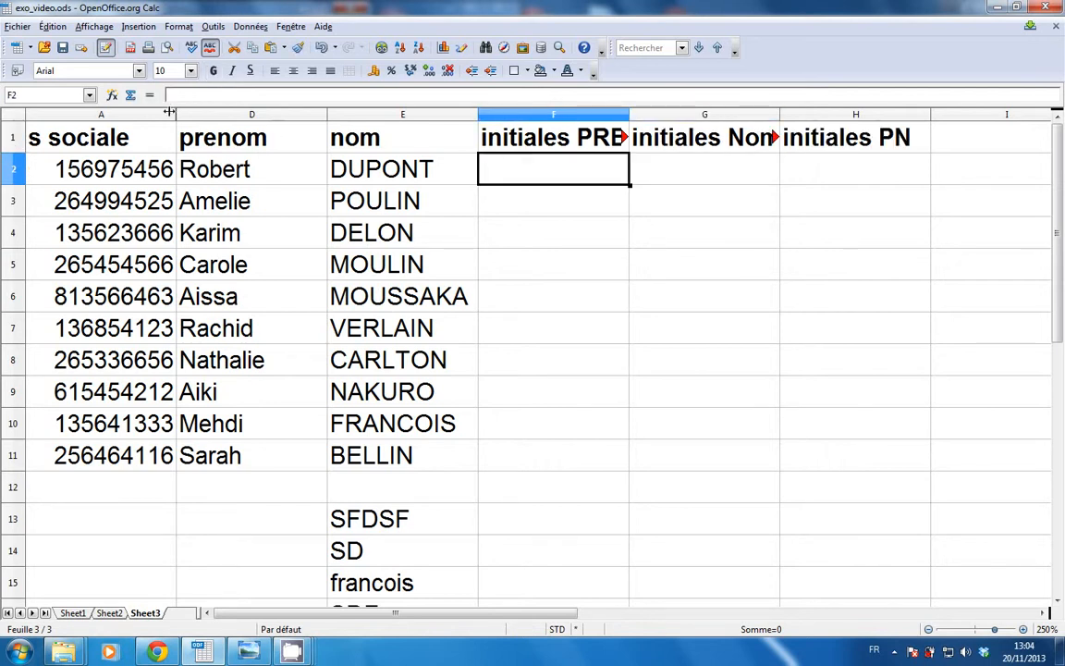
Build =GAUCHE(D2;1) in F2 with the Function Wizard so it shows R.
{"action": "left_click", "coordinate": [112, 96]}
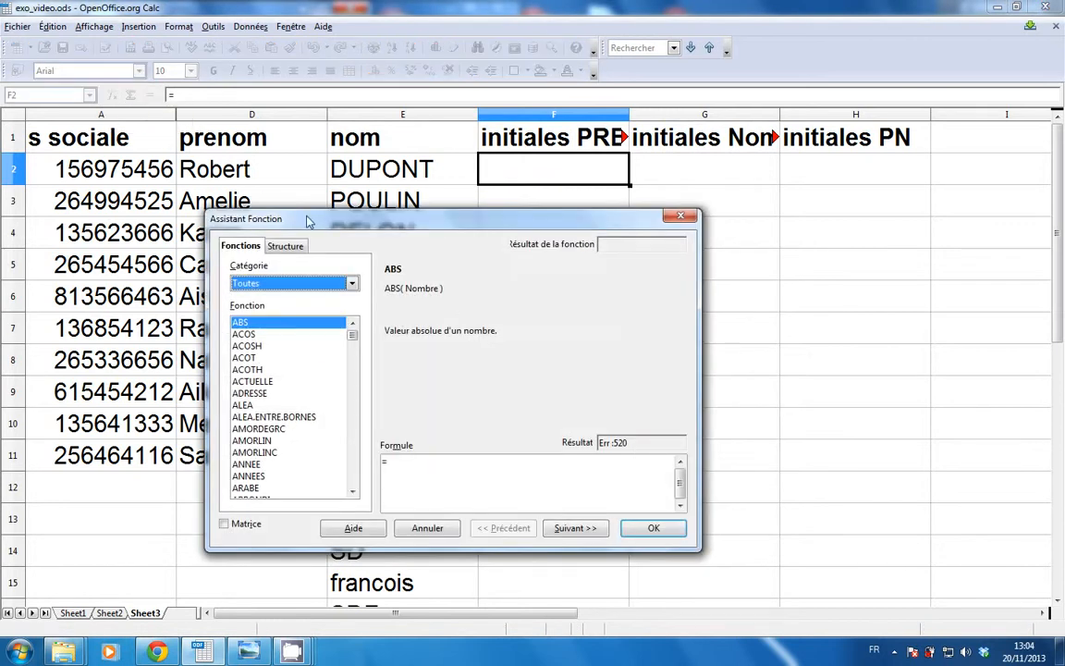
{"action": "left_click_drag", "start_coordinate": [309, 222], "coordinate": [308, 183]}
{"action": "left_click", "coordinate": [305, 244]}
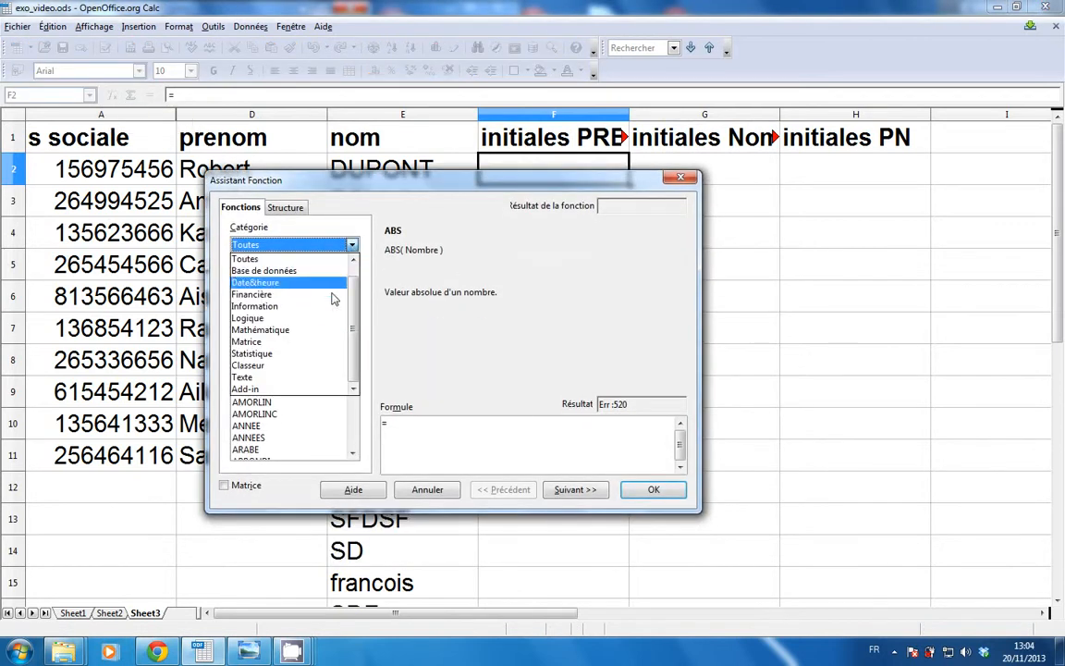
{"action": "left_click", "coordinate": [296, 382]}
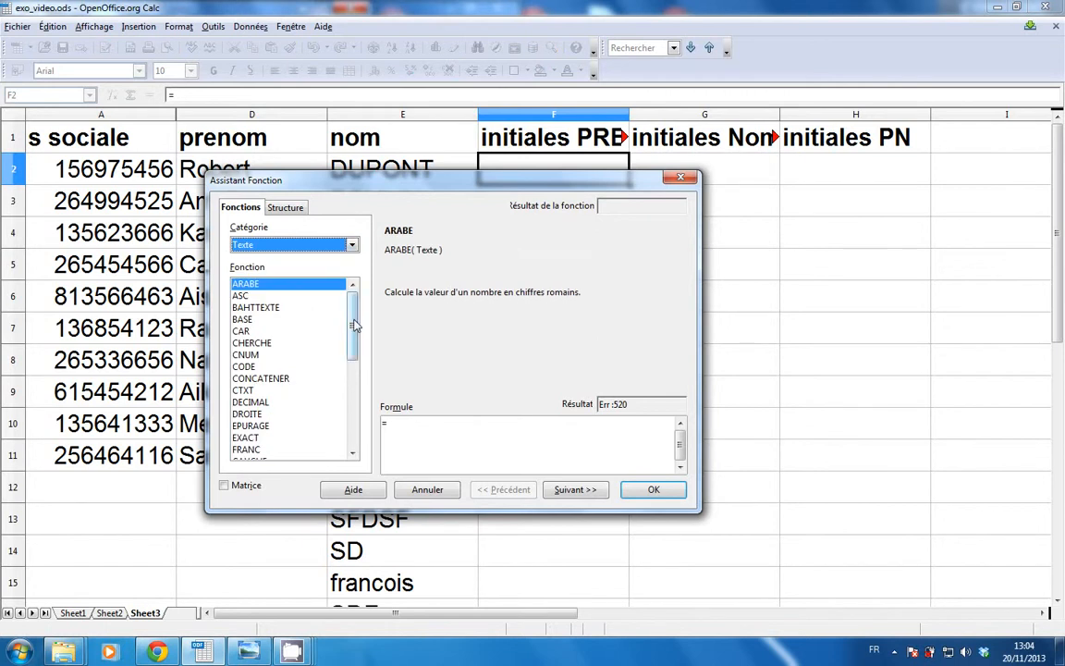
{"action": "scroll", "coordinate": [282, 407], "scroll_direction": "down", "scroll_amount": 1}
{"action": "double_click", "coordinate": [250, 425]}
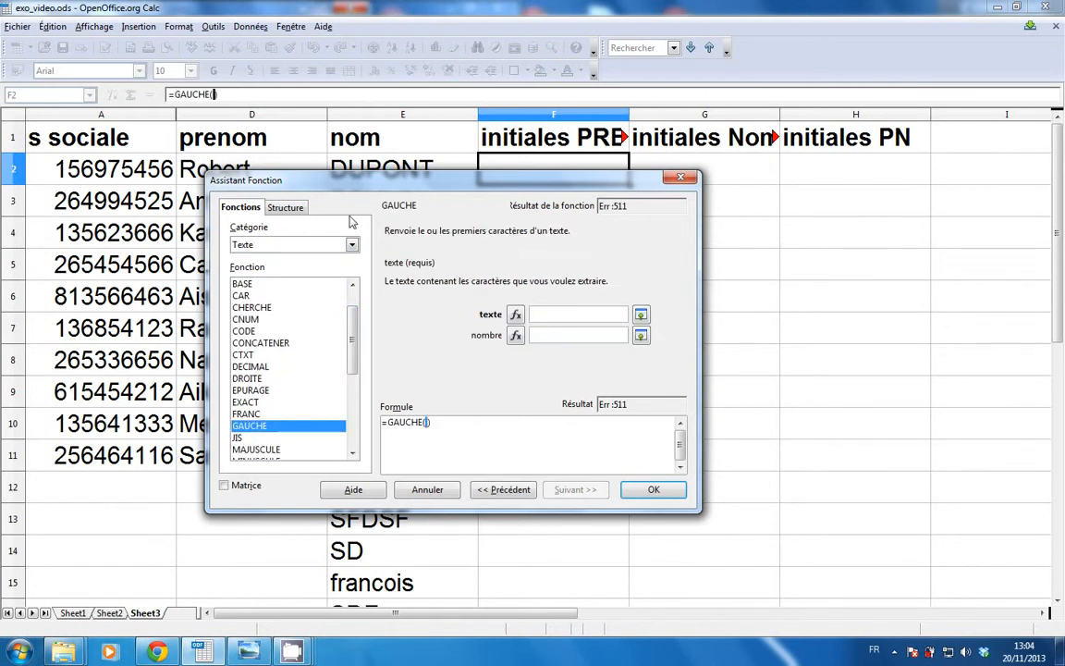
{"action": "left_click_drag", "start_coordinate": [316, 179], "coordinate": [296, 246]}
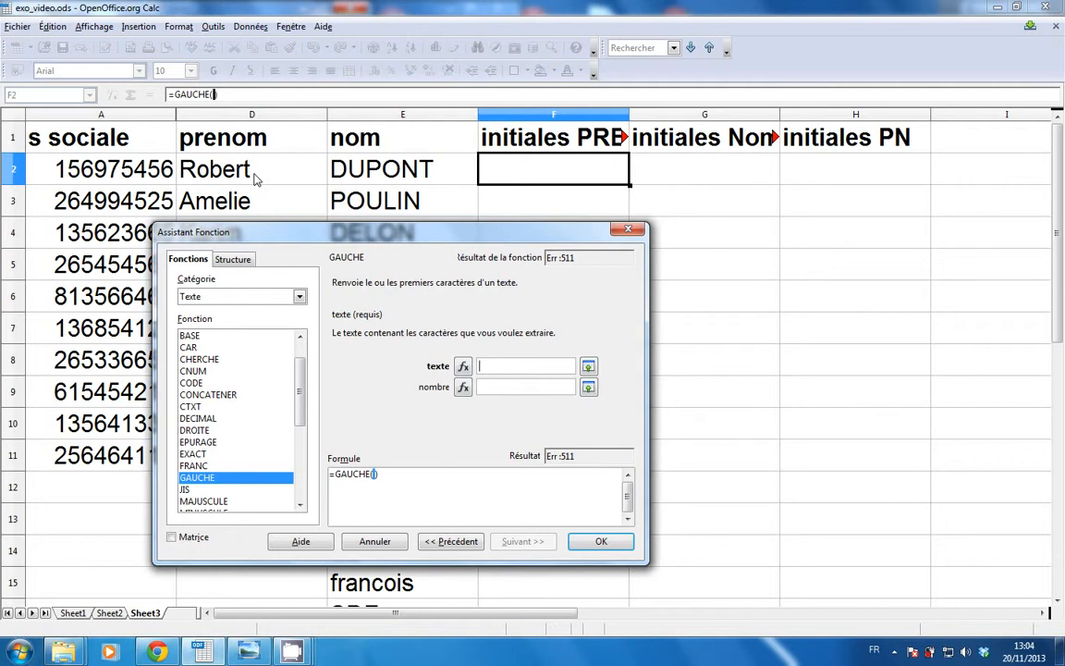
{"action": "left_click", "coordinate": [256, 179]}
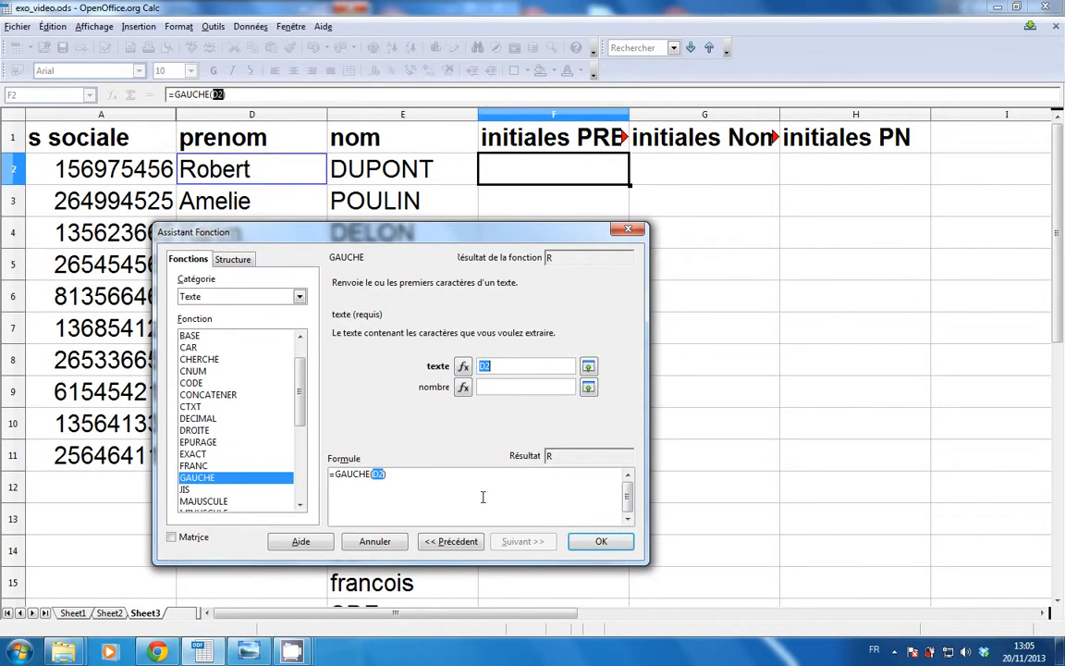
{"action": "key", "text": "Tab"}
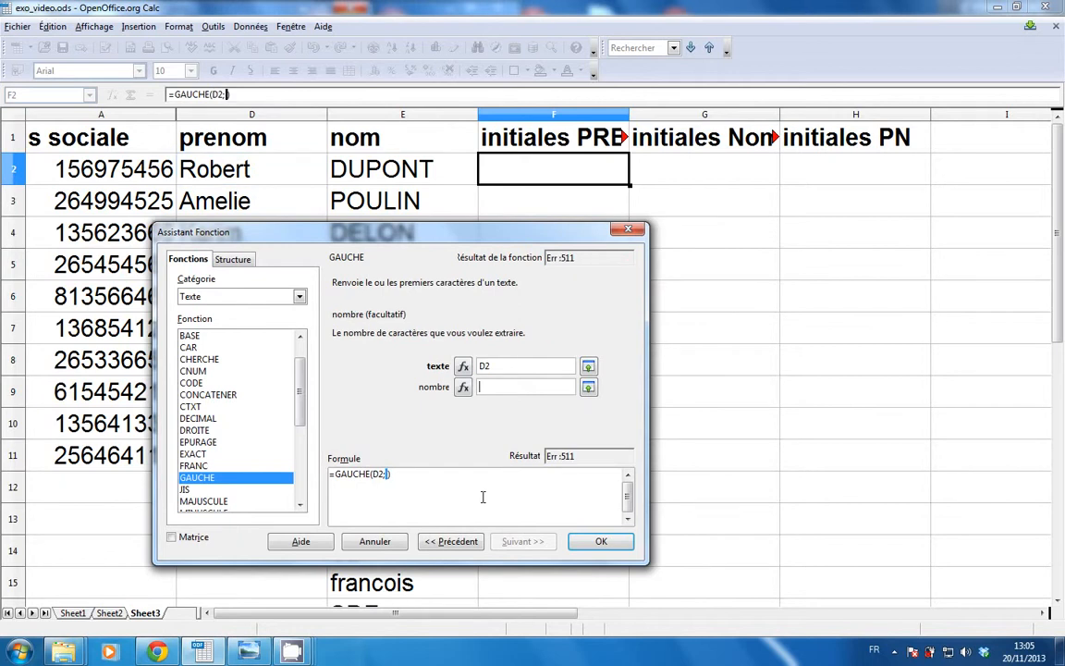
{"action": "type", "text": "1"}
{"action": "left_click", "coordinate": [601, 540]}
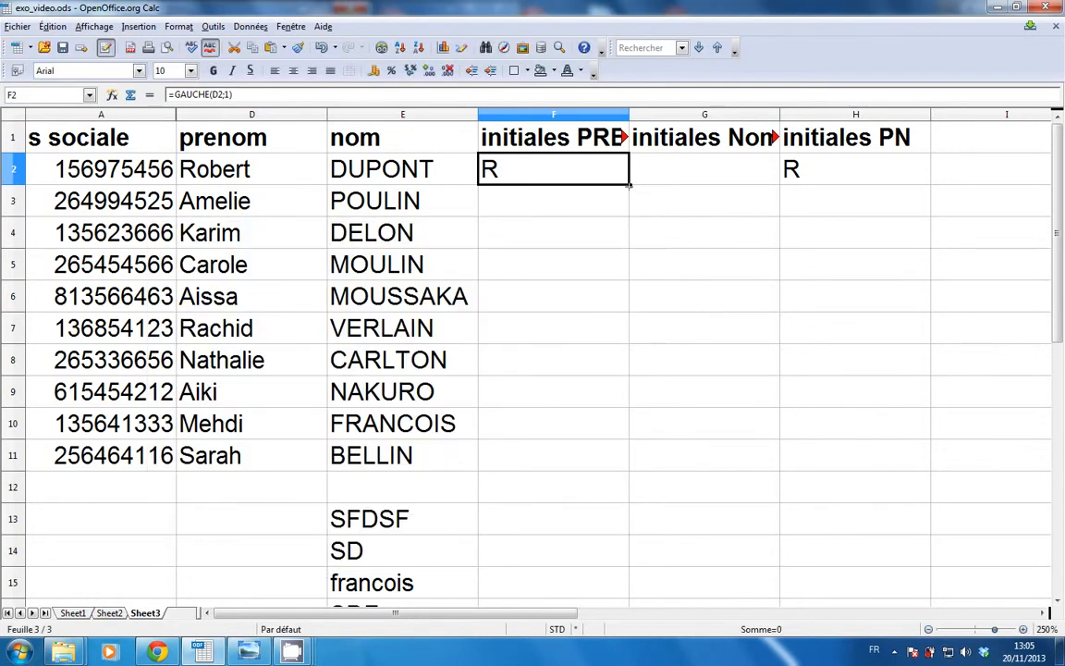
Fill F2's GAUCHE formula down to F11 and delete the old contents of H2:H11.
{"action": "left_click_drag", "start_coordinate": [630, 185], "coordinate": [608, 456]}
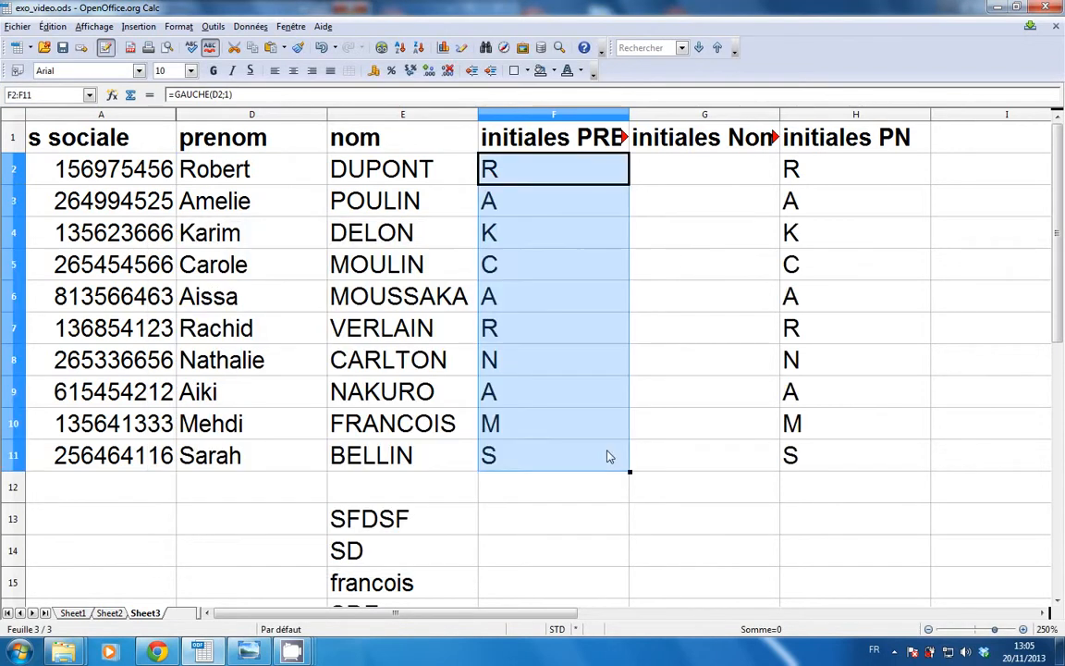
{"action": "left_click", "coordinate": [662, 181]}
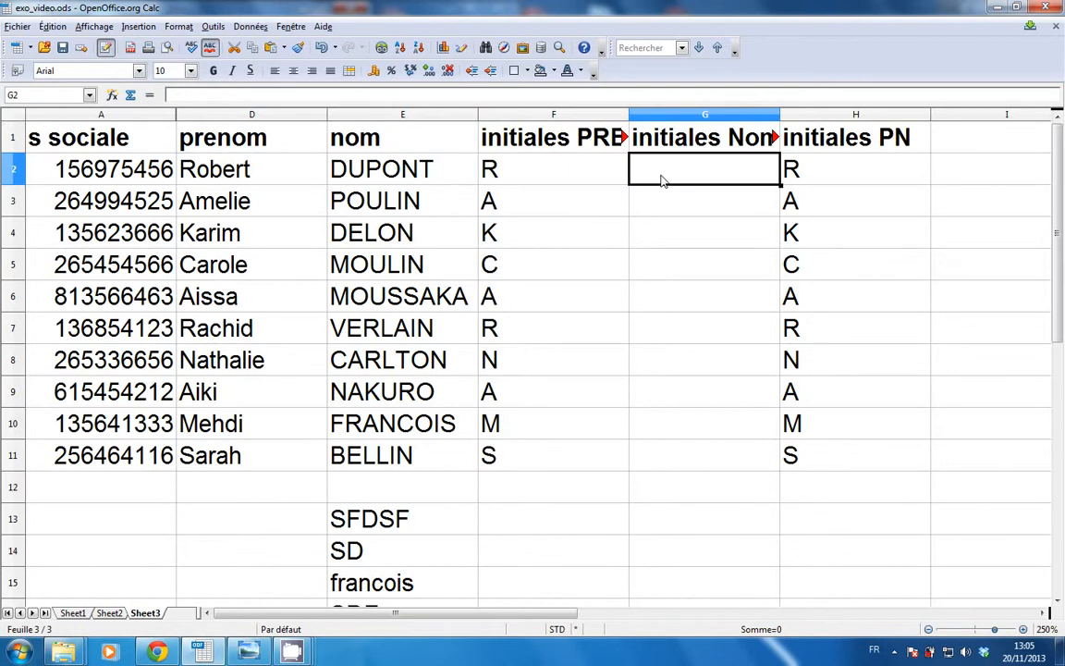
{"action": "left_click", "coordinate": [791, 169]}
{"action": "left_click_drag", "start_coordinate": [791, 170], "coordinate": [808, 457]}
{"action": "key", "text": "Delete"}
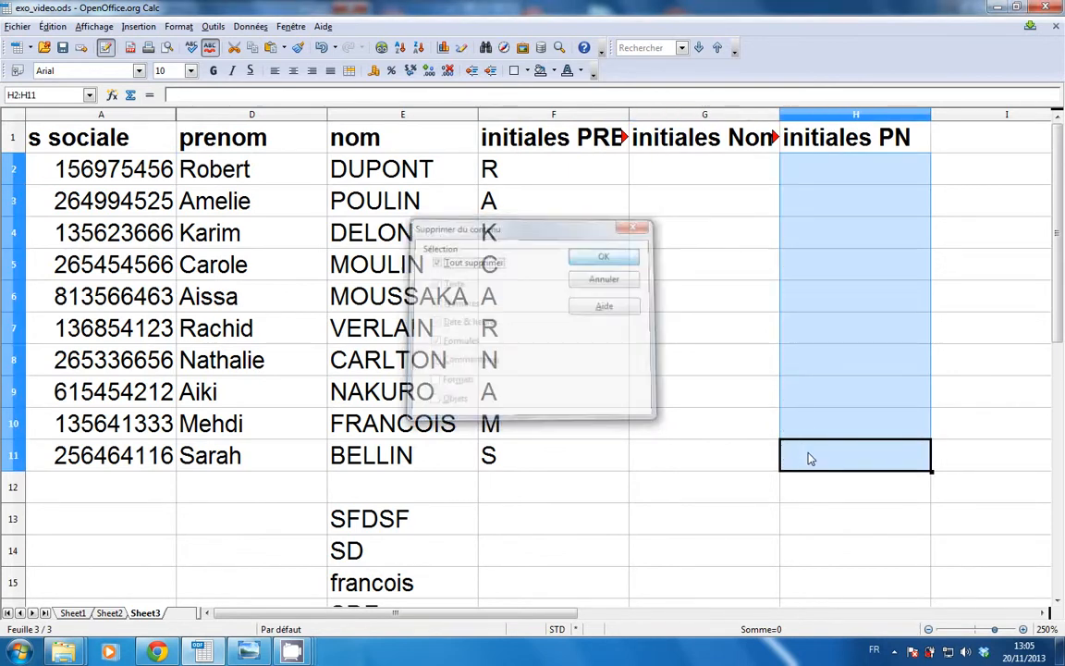
{"action": "key", "text": "Return"}
{"action": "left_click", "coordinate": [683, 176]}
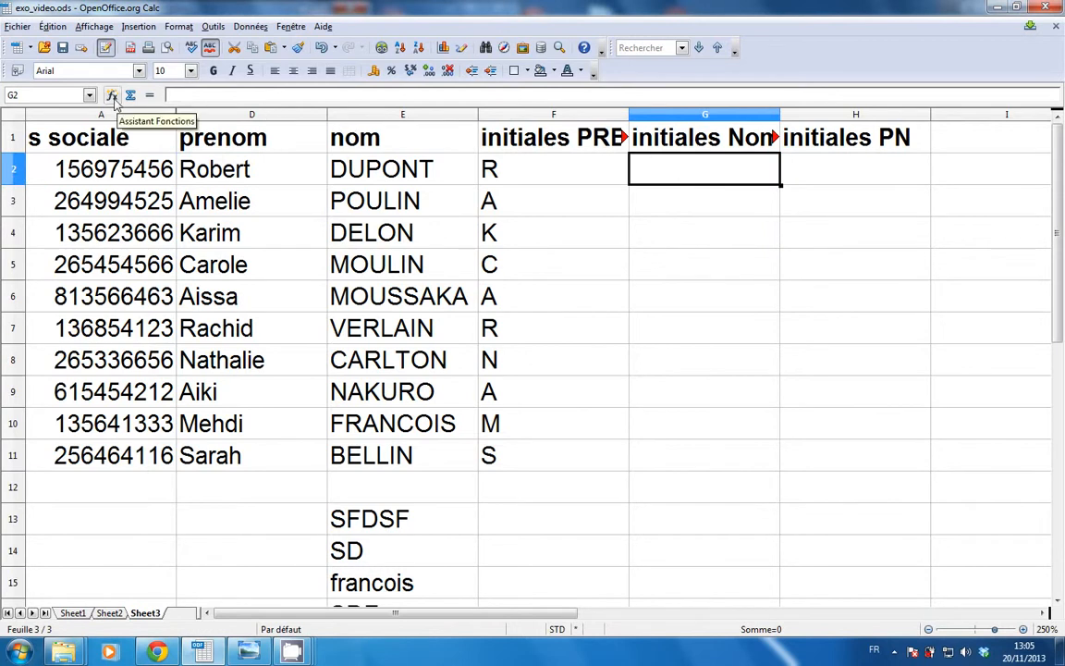
Enter =GAUCHE(E2;2) in G2 and fill it down to G10, giving DU to FR.
{"action": "left_click", "coordinate": [111, 95]}
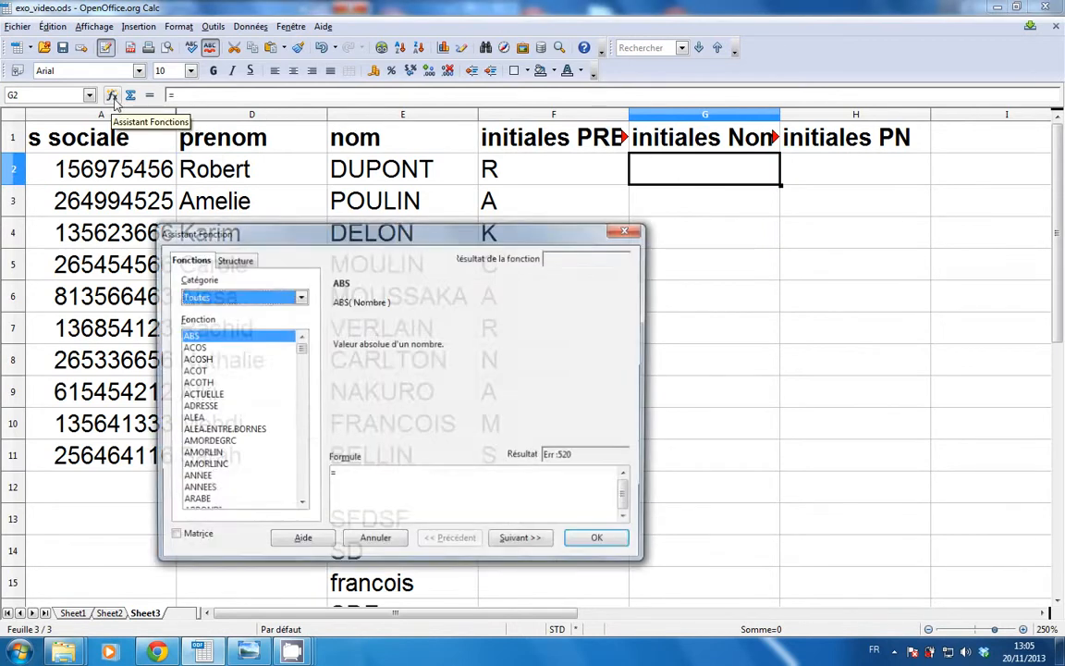
{"action": "left_click", "coordinate": [299, 297]}
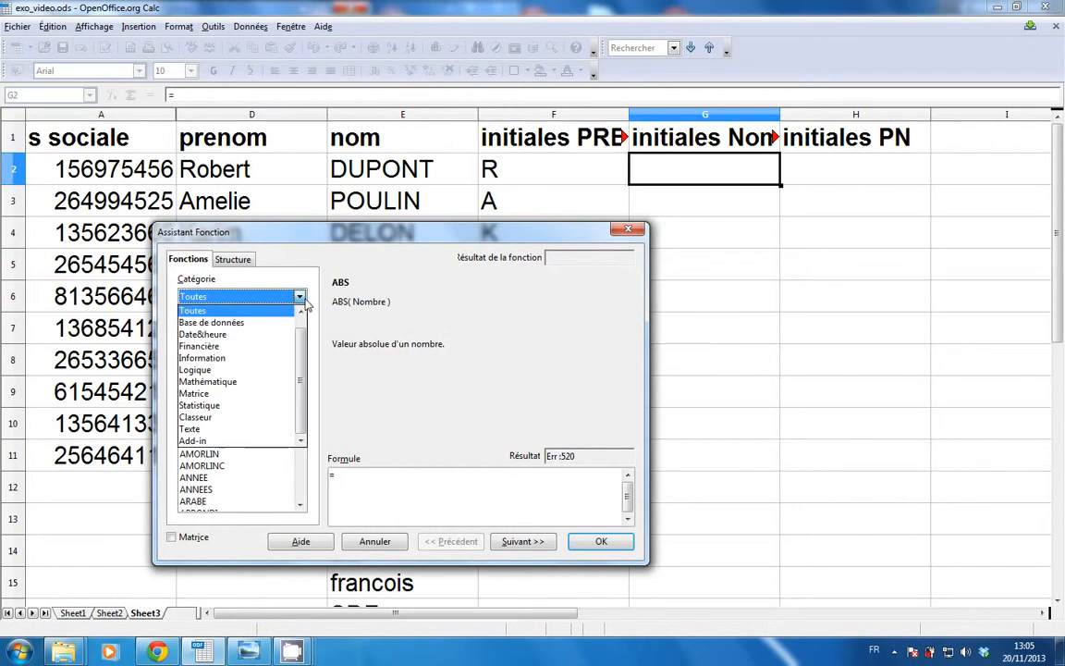
{"action": "left_click", "coordinate": [240, 429]}
{"action": "left_click_drag", "start_coordinate": [301, 374], "coordinate": [301, 423]}
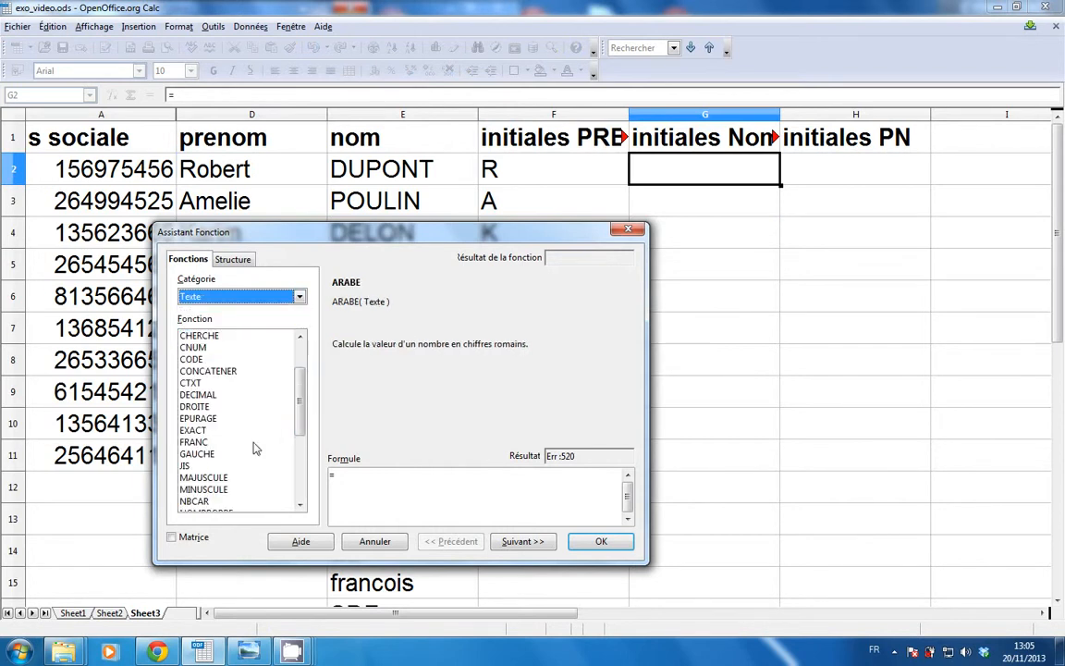
{"action": "double_click", "coordinate": [205, 453]}
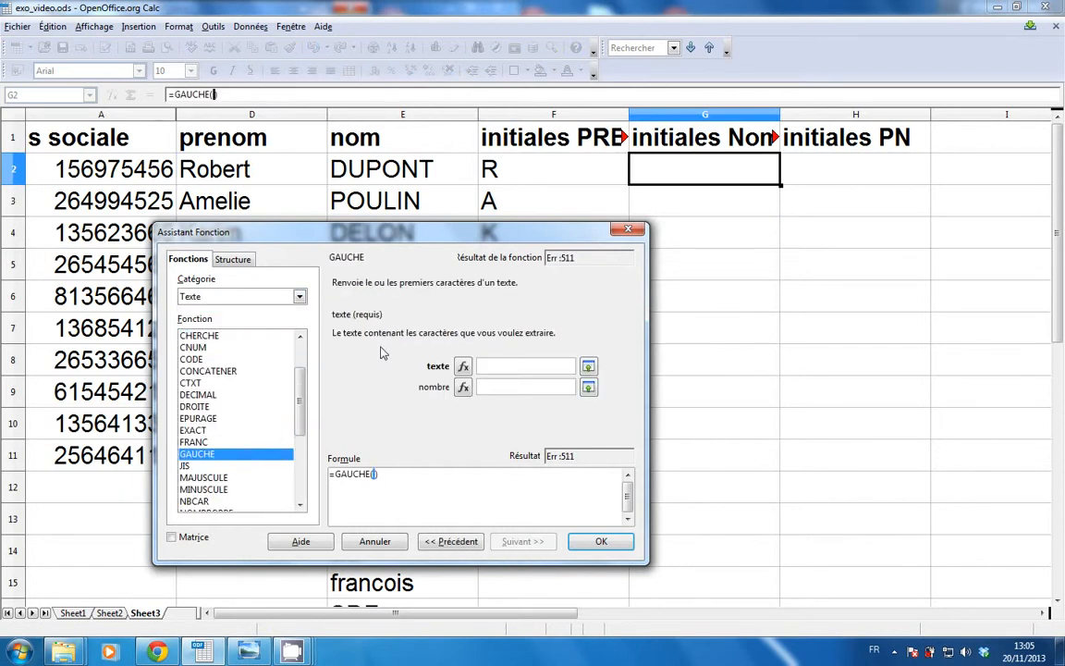
{"action": "left_click", "coordinate": [367, 178]}
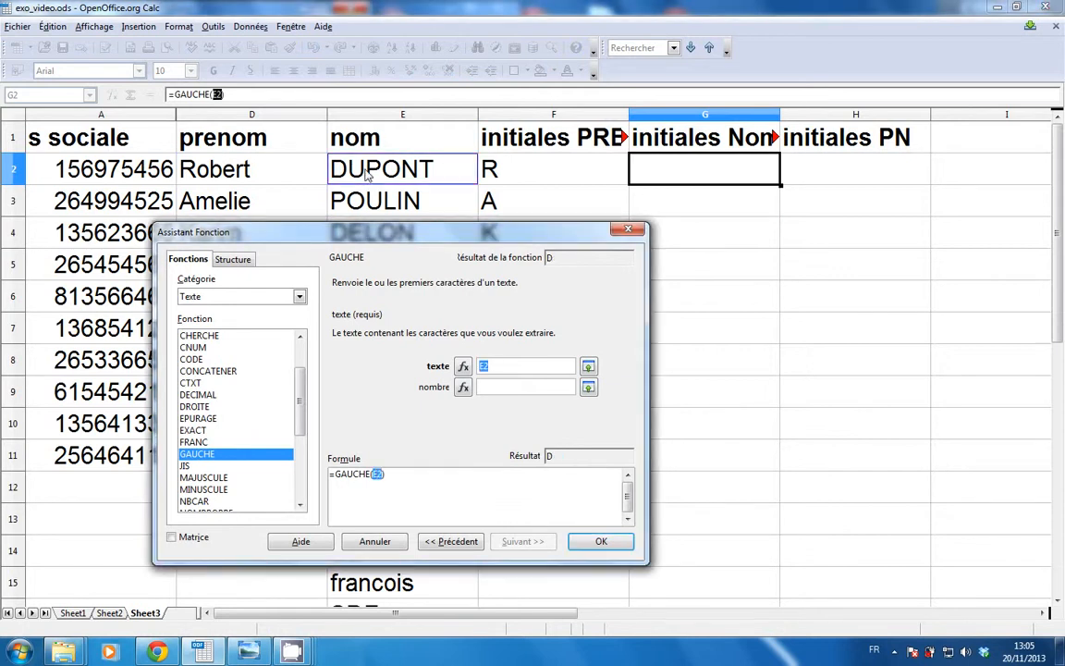
{"action": "key", "text": "Tab"}
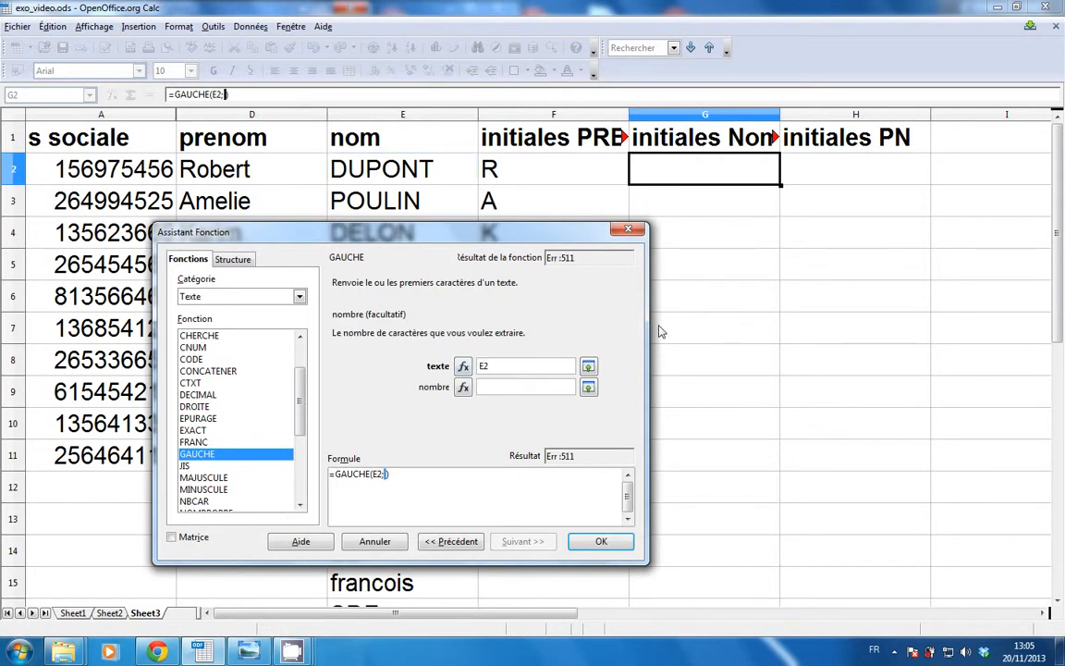
{"action": "type", "text": "2"}
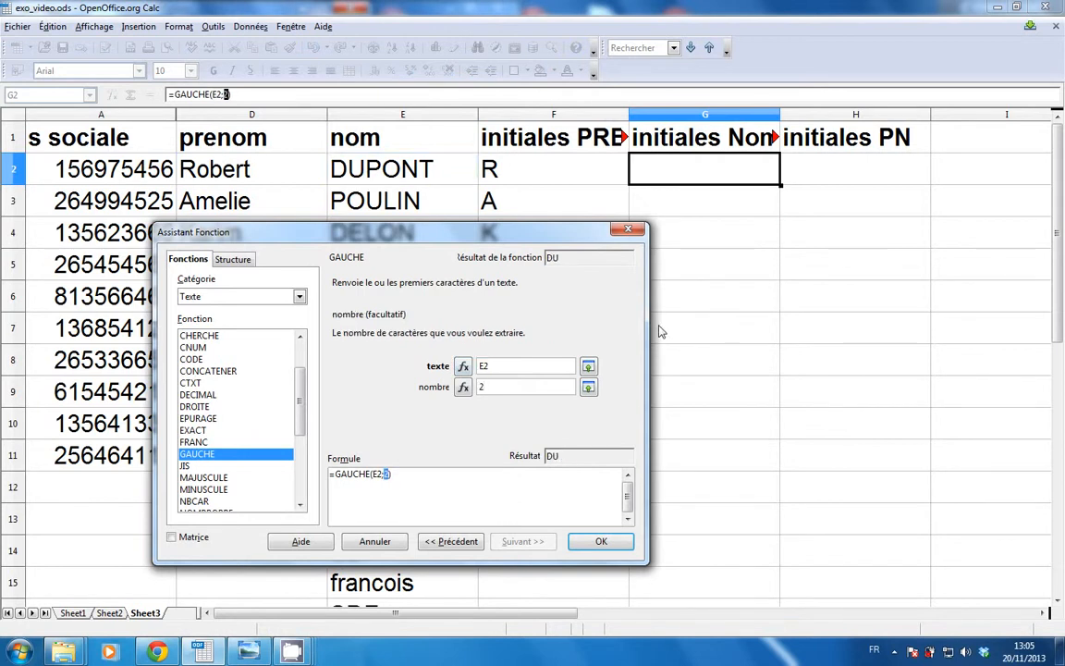
{"action": "left_click", "coordinate": [601, 540]}
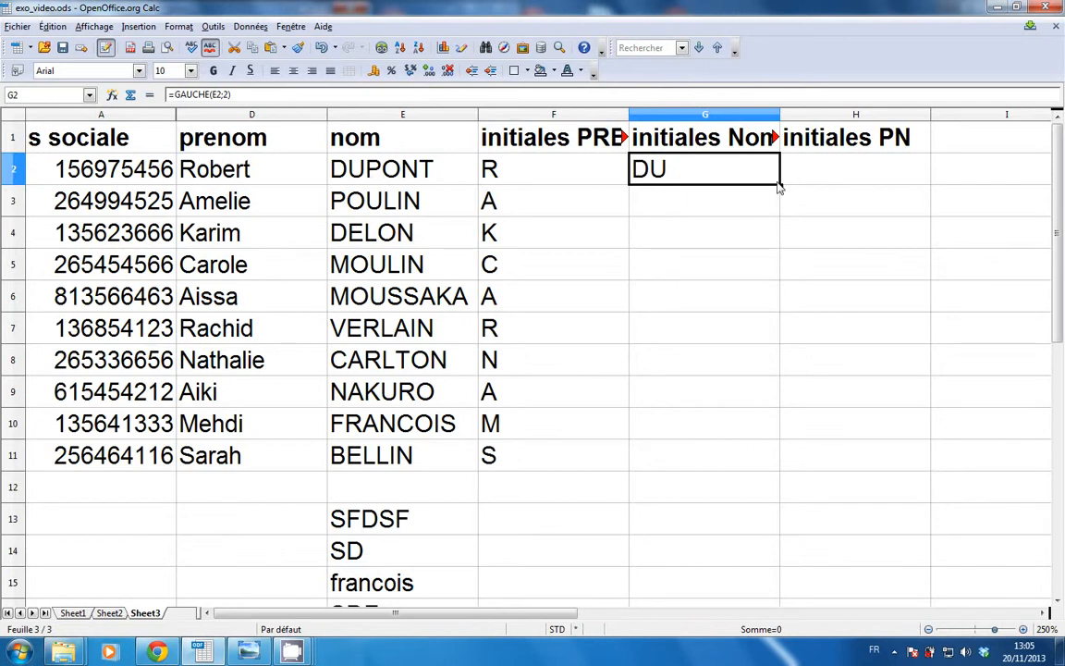
{"action": "left_click_drag", "start_coordinate": [779, 185], "coordinate": [784, 434]}
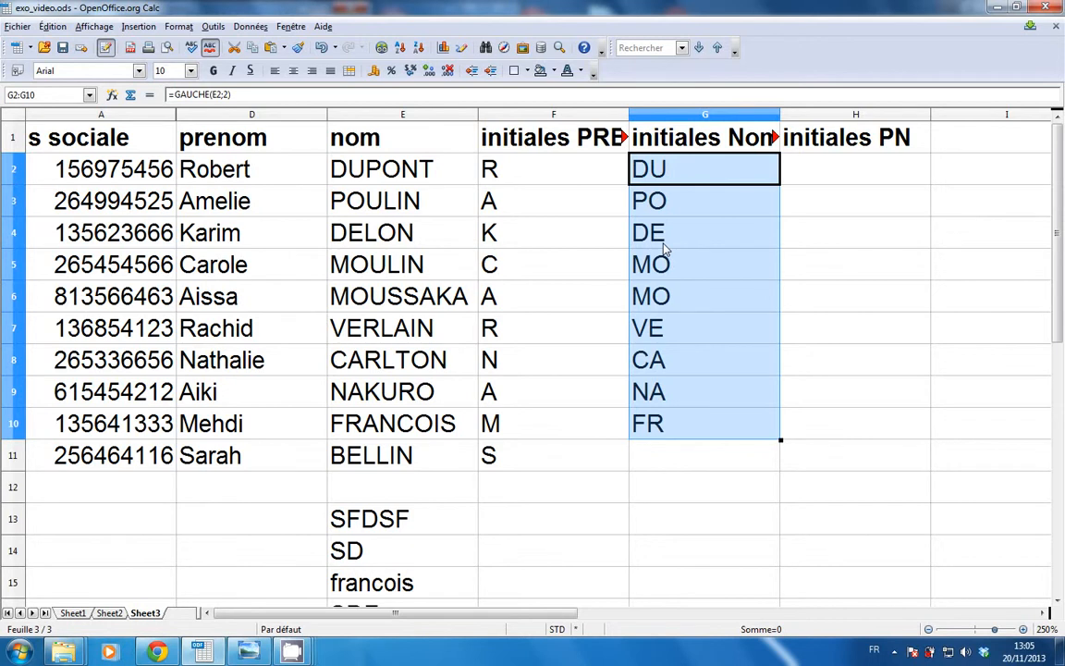
{"action": "left_click", "coordinate": [652, 172]}
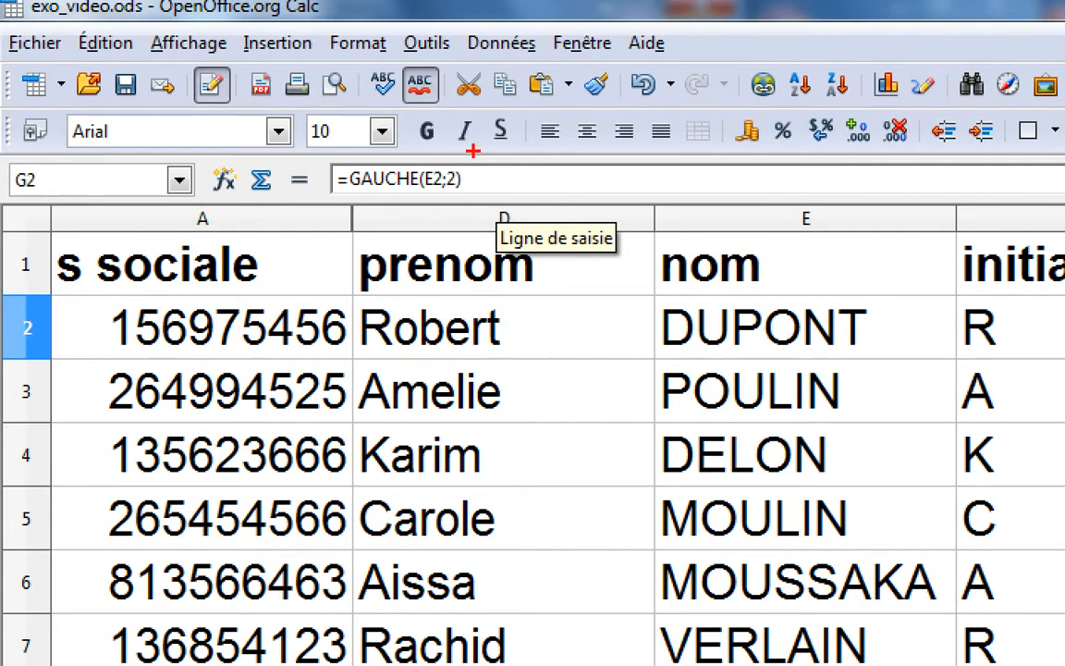
{"action": "left_click_drag", "start_coordinate": [472, 151], "coordinate": [472, 222]}
{"action": "left_click_drag", "start_coordinate": [450, 199], "coordinate": [481, 346]}
{"action": "left_click_drag", "start_coordinate": [452, 194], "coordinate": [427, 248]}
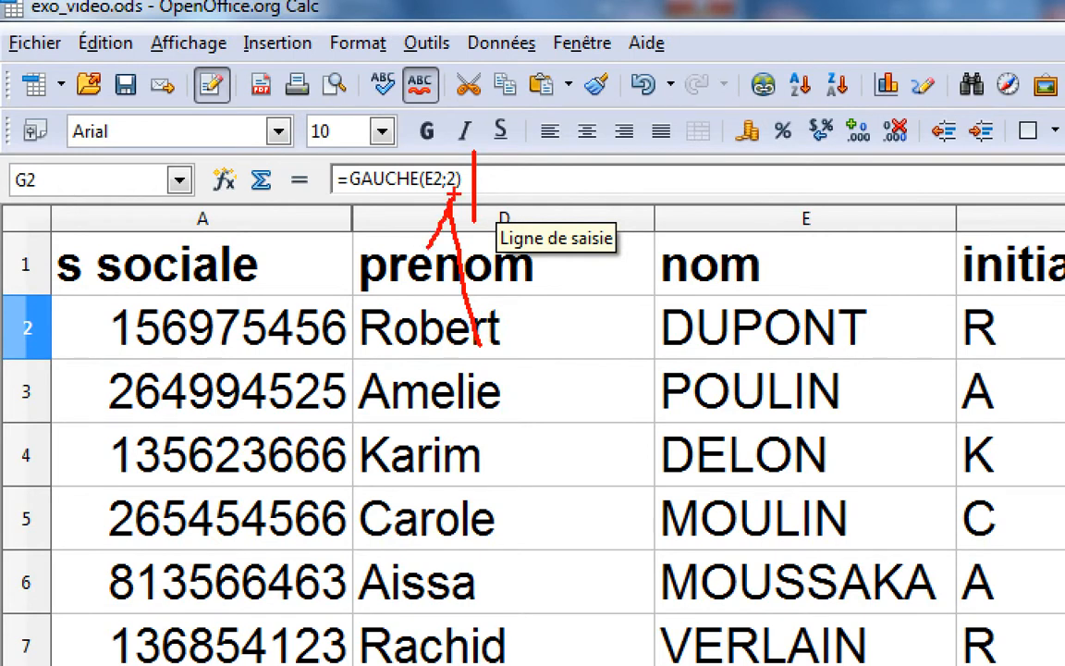
{"action": "left_click_drag", "start_coordinate": [450, 197], "coordinate": [487, 240]}
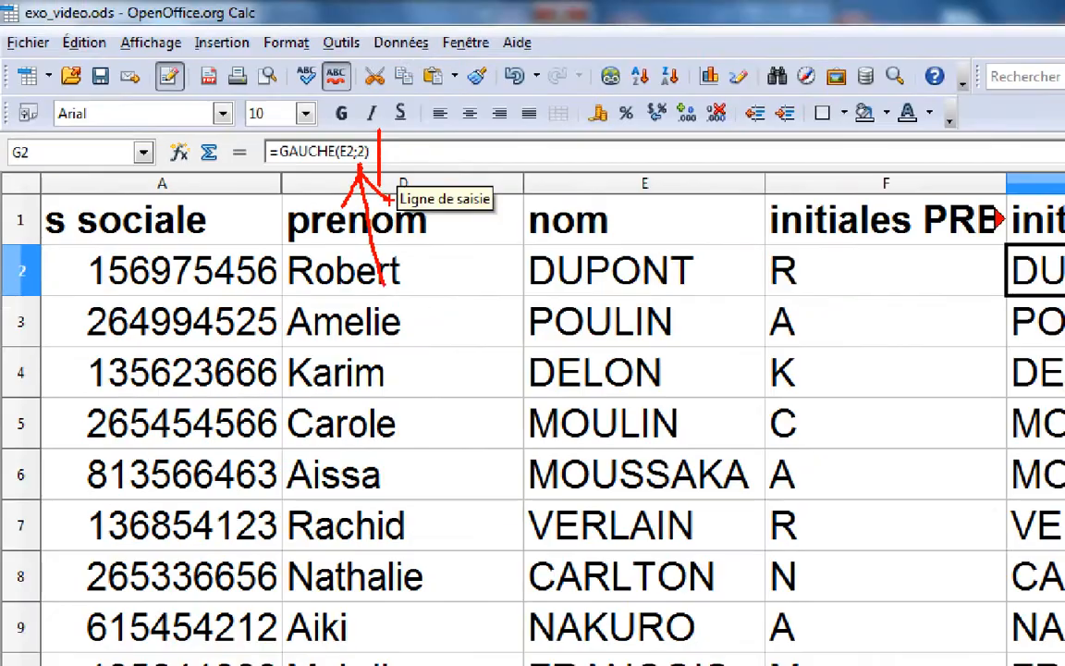
{"action": "key", "text": "Escape"}
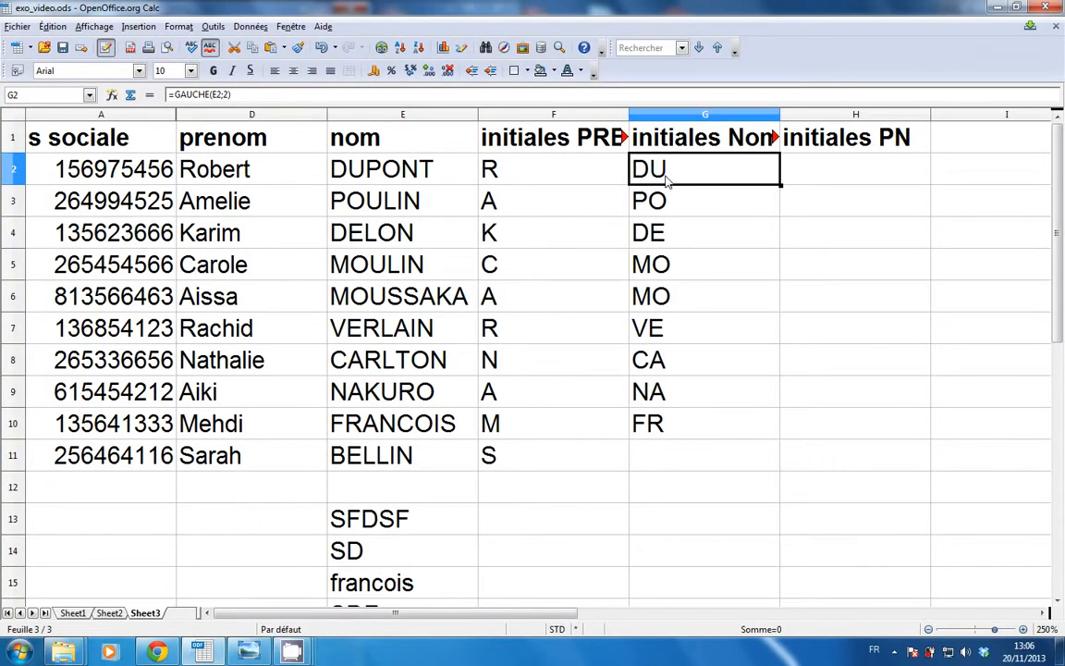
{"action": "left_click", "coordinate": [113, 98]}
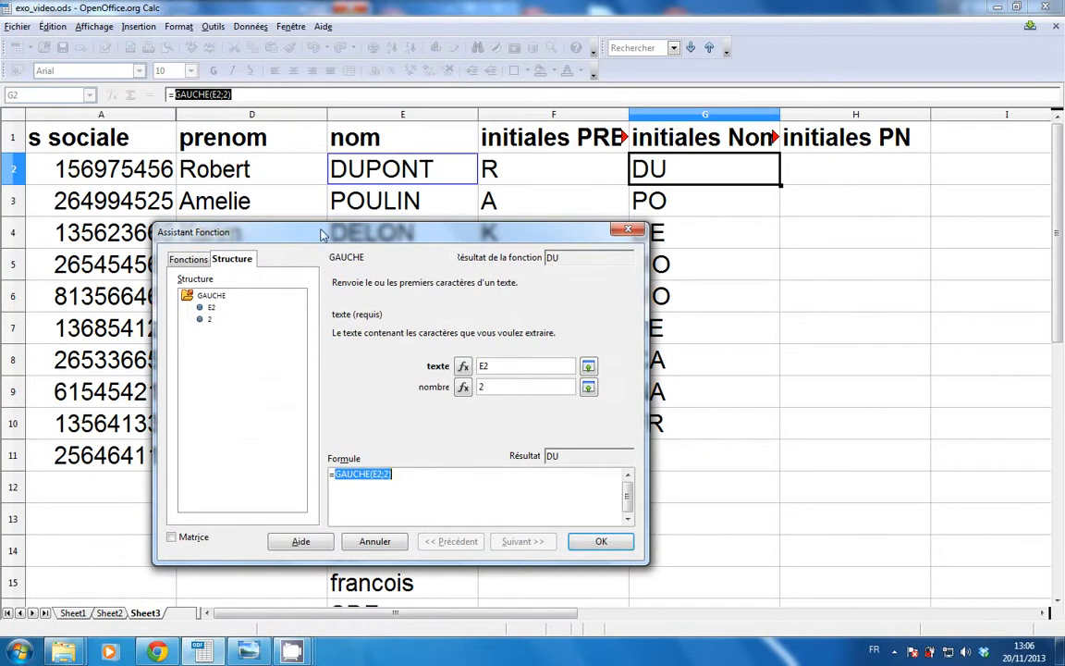
{"action": "left_click_drag", "start_coordinate": [370, 238], "coordinate": [352, 159]}
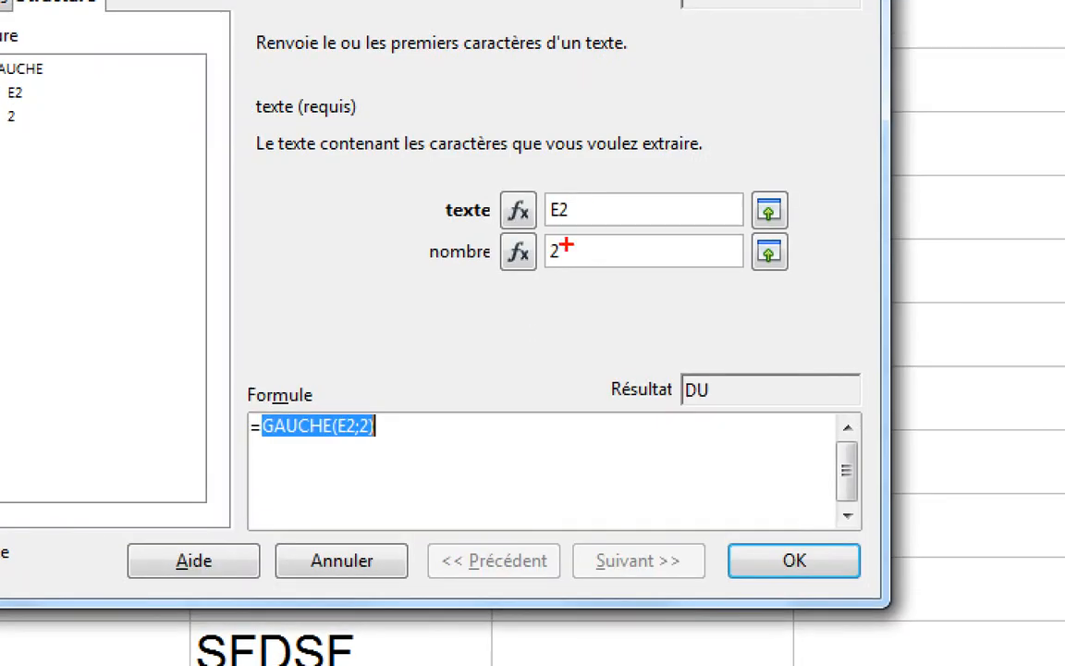
{"action": "left_click_drag", "start_coordinate": [515, 313], "coordinate": [527, 336]}
{"action": "left_click_drag", "start_coordinate": [566, 243], "coordinate": [566, 231]}
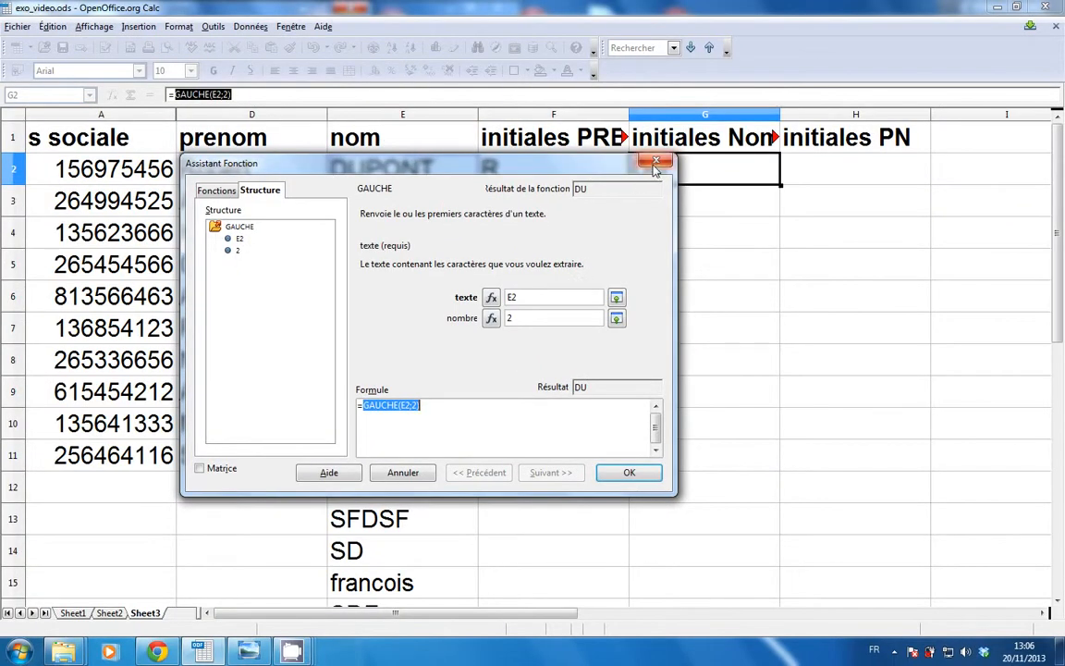
{"action": "left_click", "coordinate": [665, 166]}
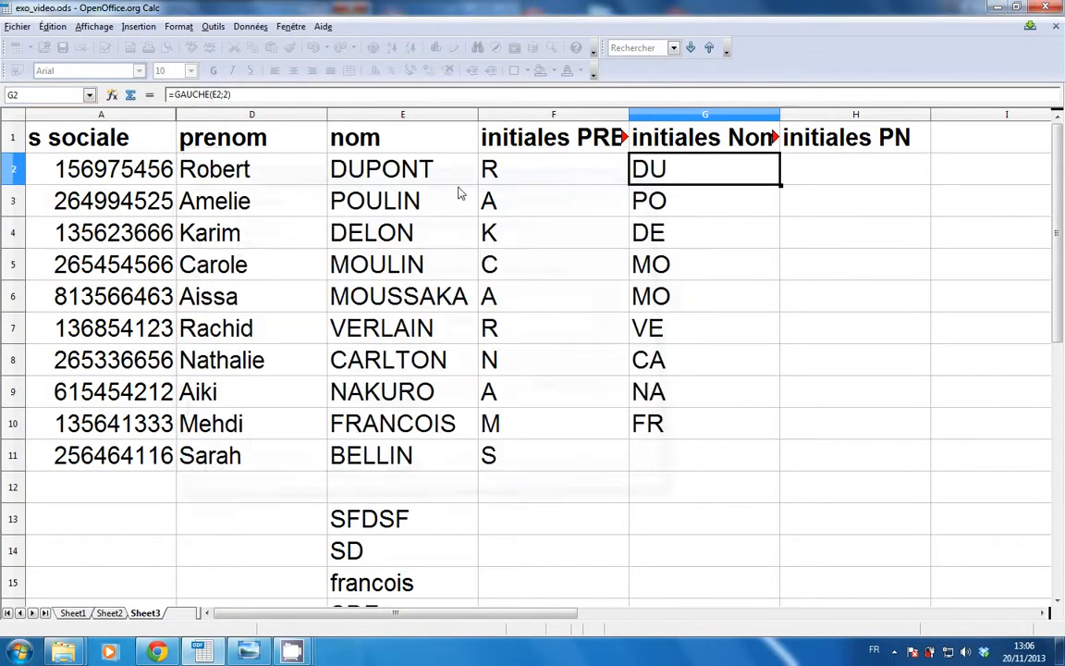
{"action": "left_click", "coordinate": [248, 93]}
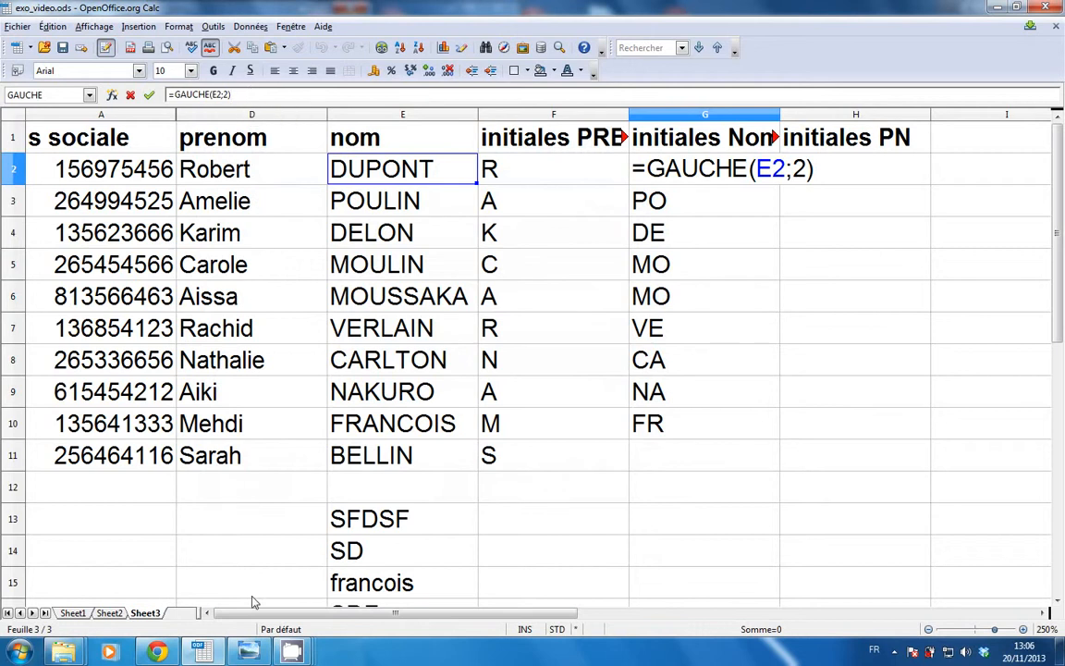
{"action": "left_click", "coordinate": [248, 652]}
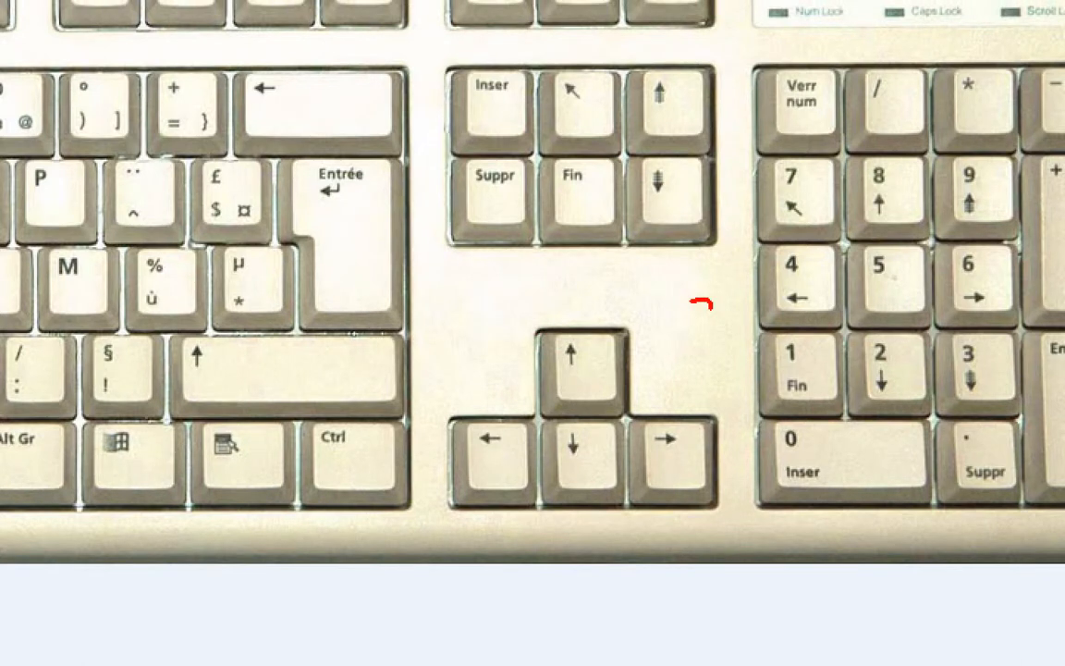
{"action": "mouse_move", "coordinate": [690, 300]}
{"action": "left_mouse_down"}
{"action": "mouse_move", "coordinate": [641, 305]}
{"action": "mouse_move", "coordinate": [687, 280]}
{"action": "left_mouse_up"}
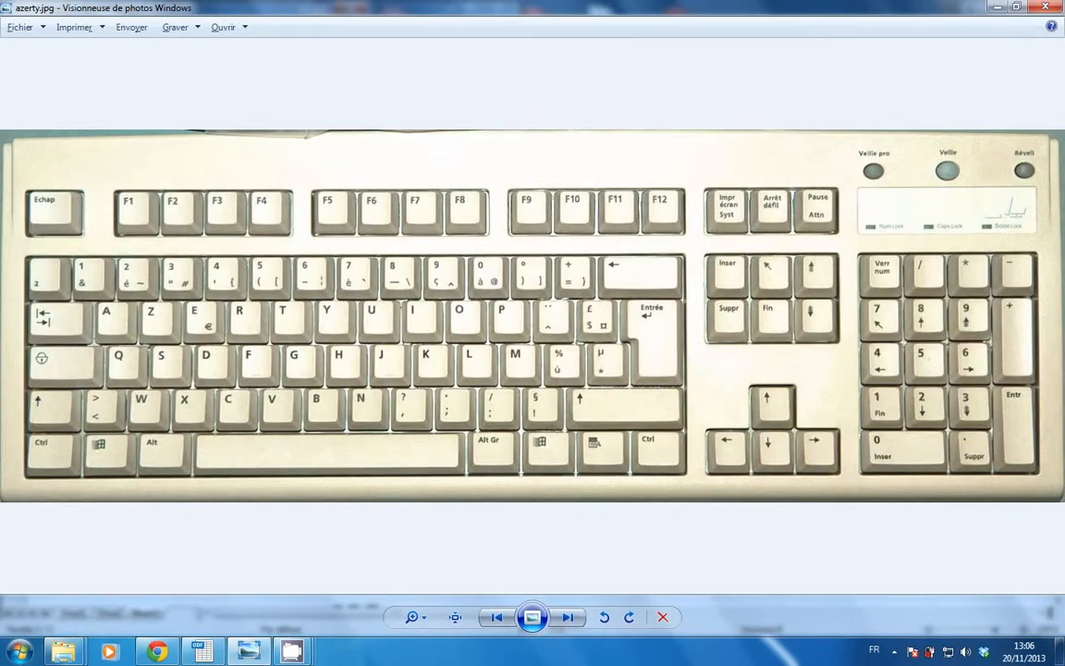
{"action": "key", "text": "alt+Tab"}
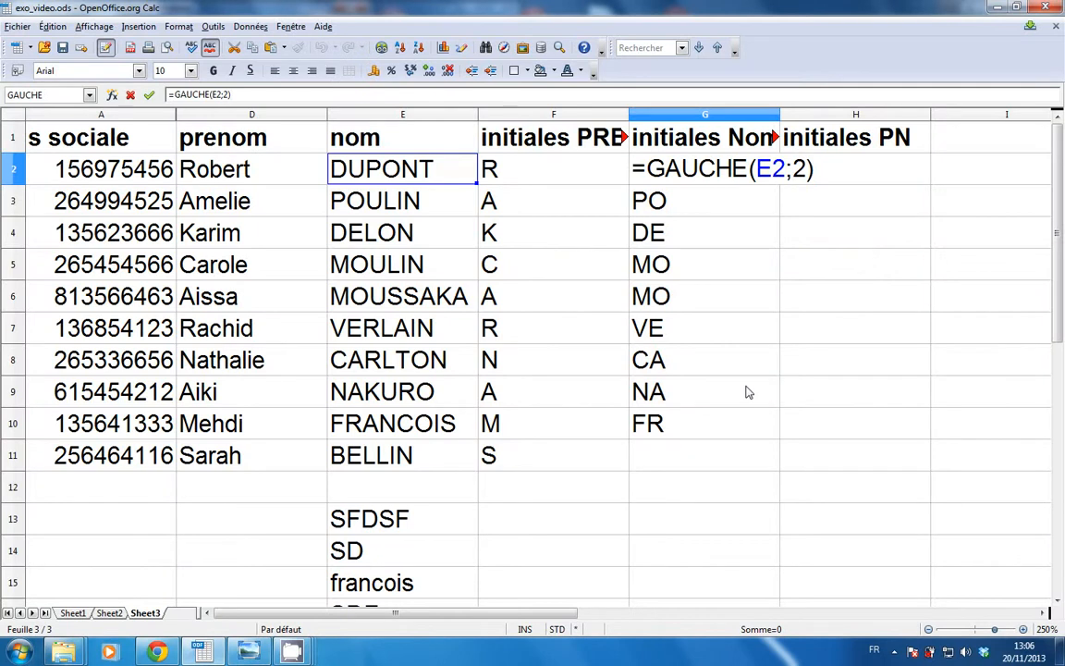
Change G2's formula to =GAUCHE(E2;1) and fill it down through G11.
{"action": "key", "text": "Left"}
{"action": "key", "text": "BackSpace"}
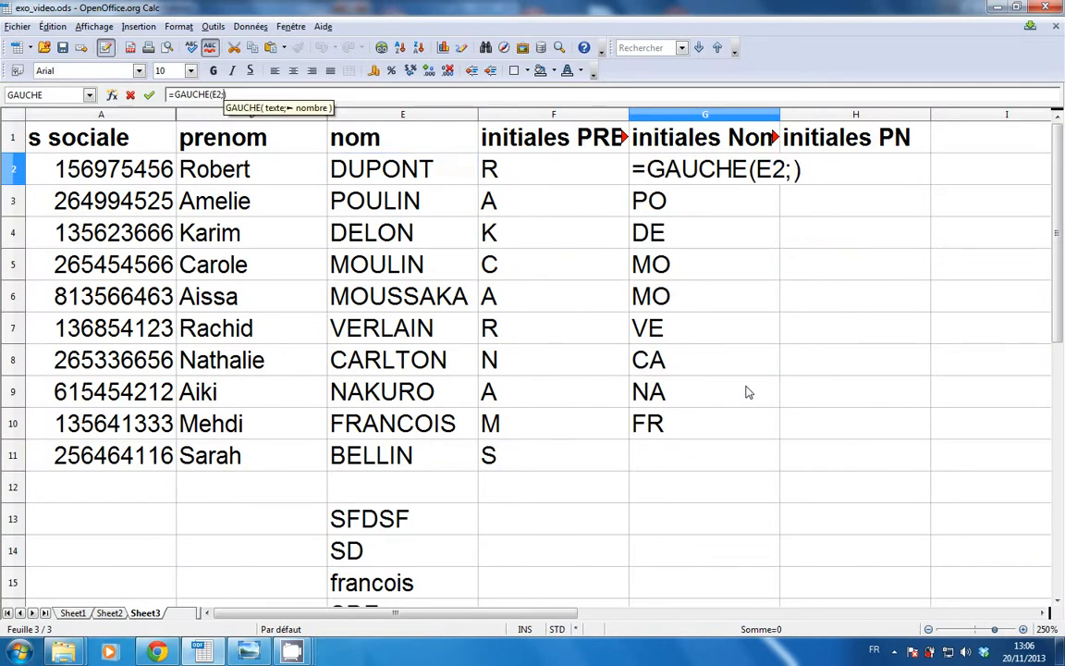
{"action": "type", "text": "1"}
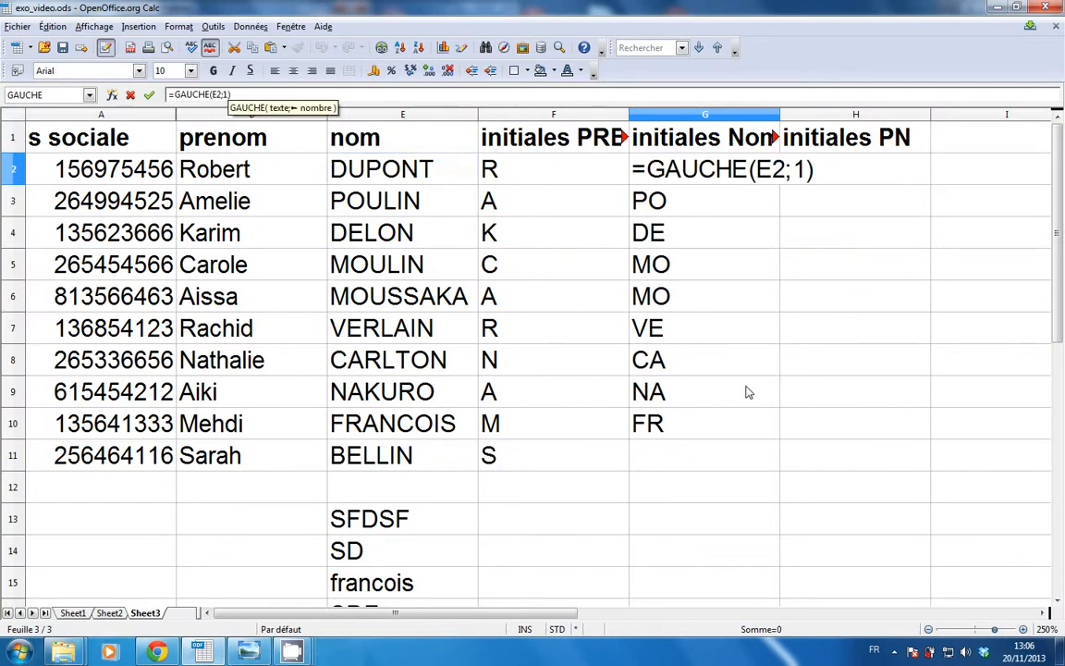
{"action": "key", "text": "Return"}
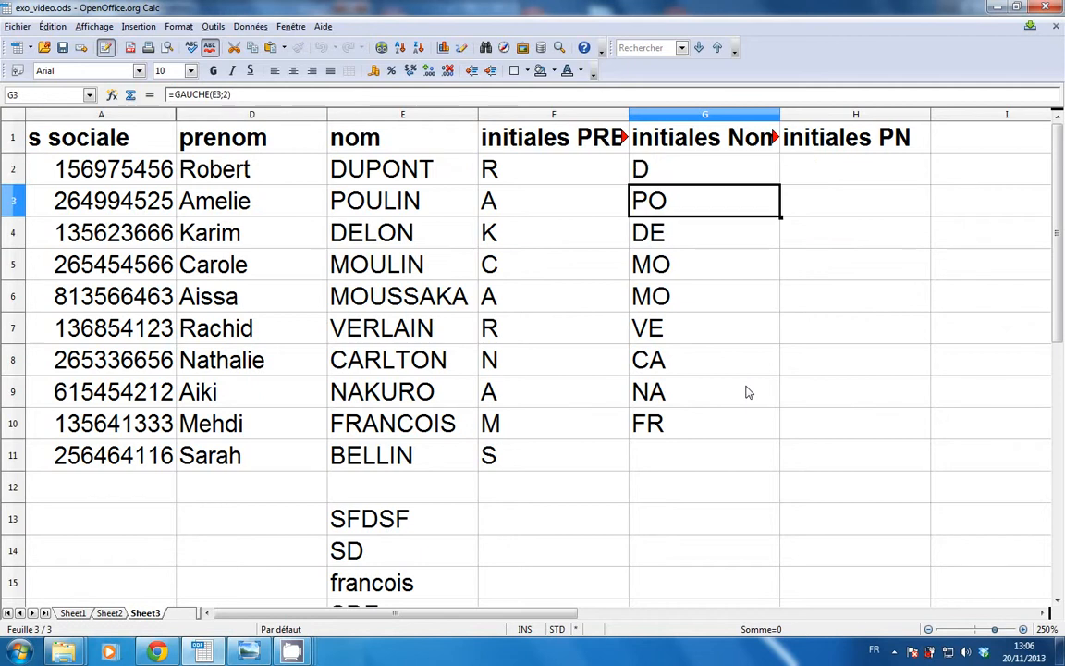
{"action": "left_click", "coordinate": [703, 171]}
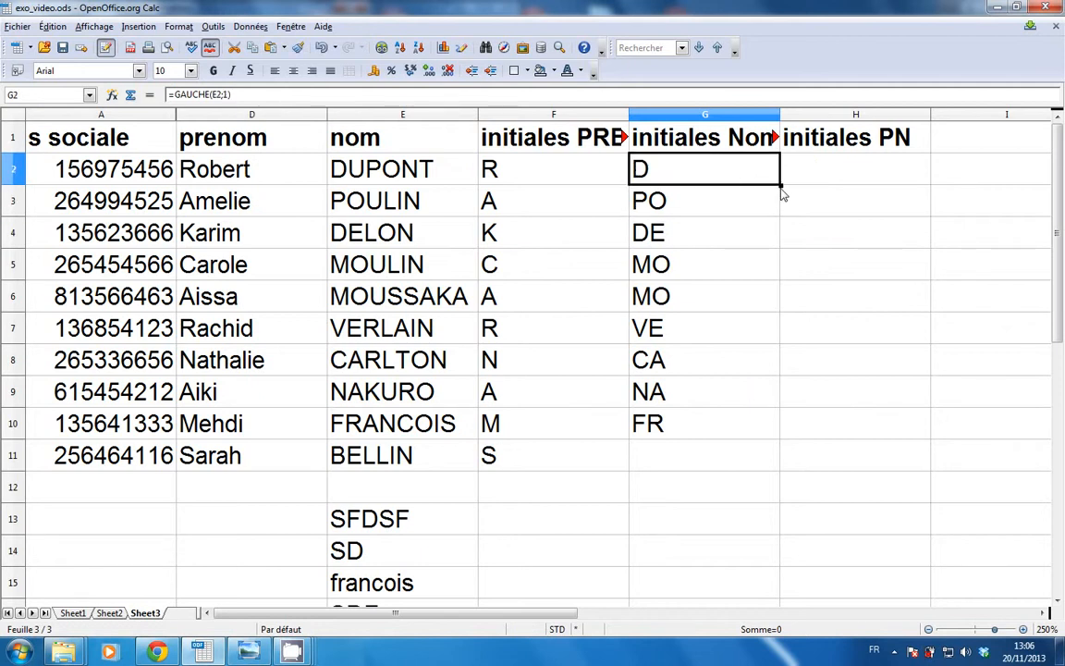
{"action": "left_click_drag", "start_coordinate": [777, 235], "coordinate": [751, 463]}
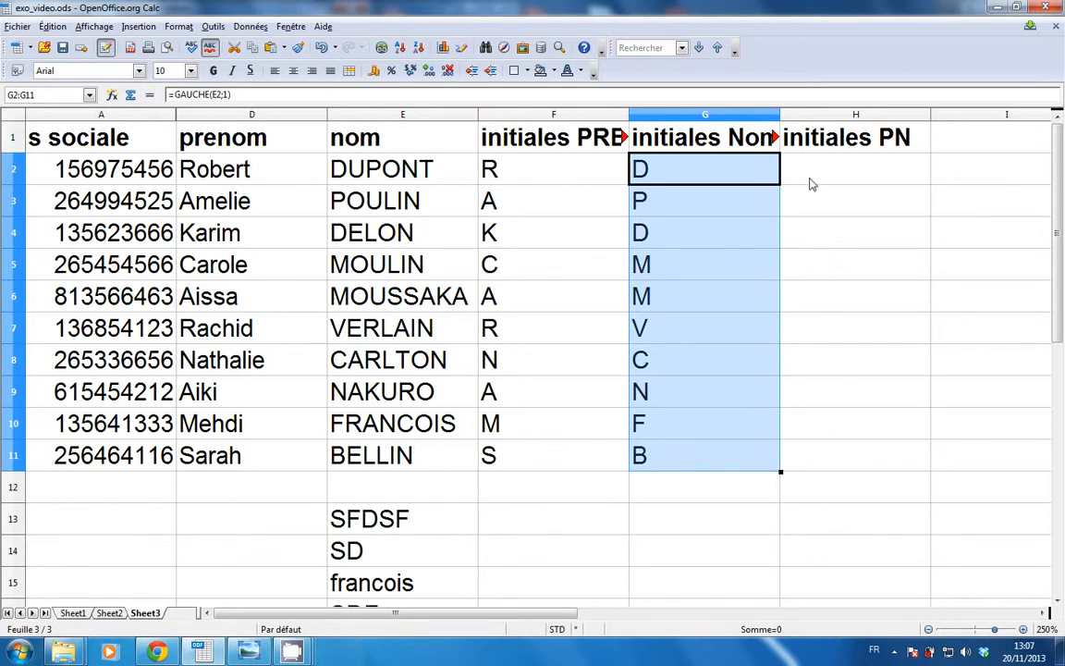
{"action": "left_click_drag", "start_coordinate": [566, 614], "coordinate": [621, 620]}
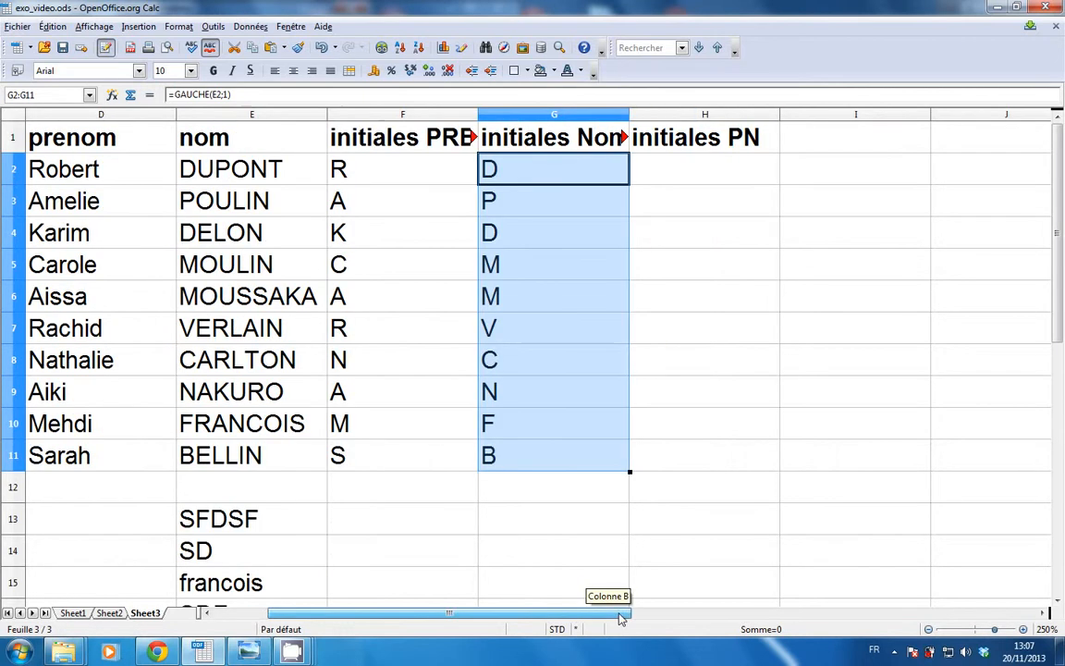
Select H2 below initiales PN and begin a formula with an equals sign.
{"action": "left_click", "coordinate": [682, 171]}
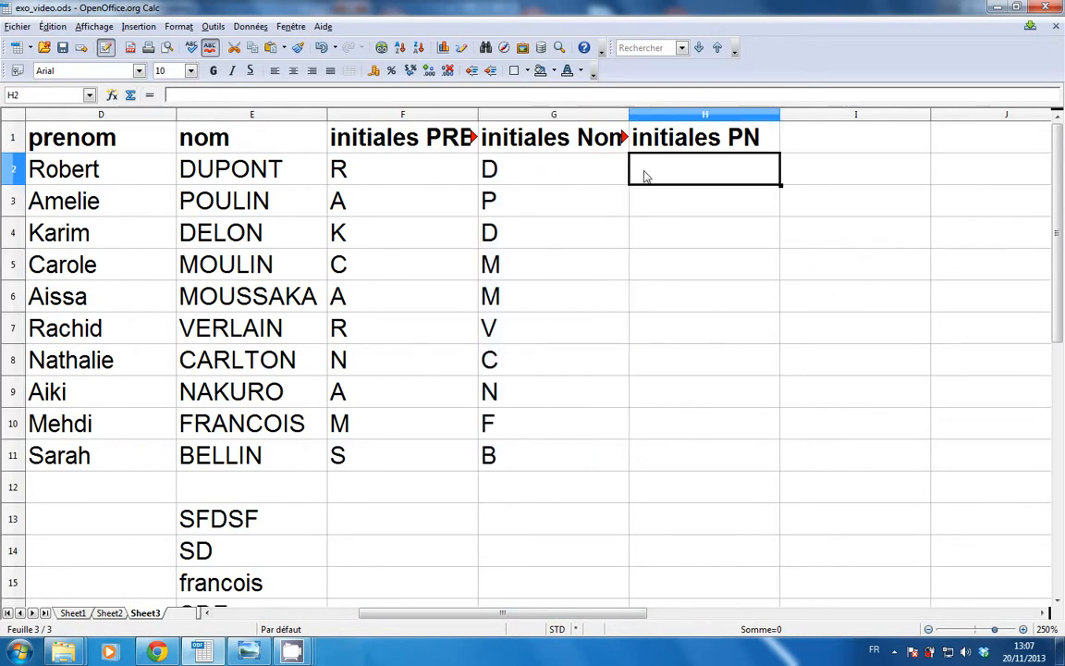
{"action": "left_click", "coordinate": [149, 96]}
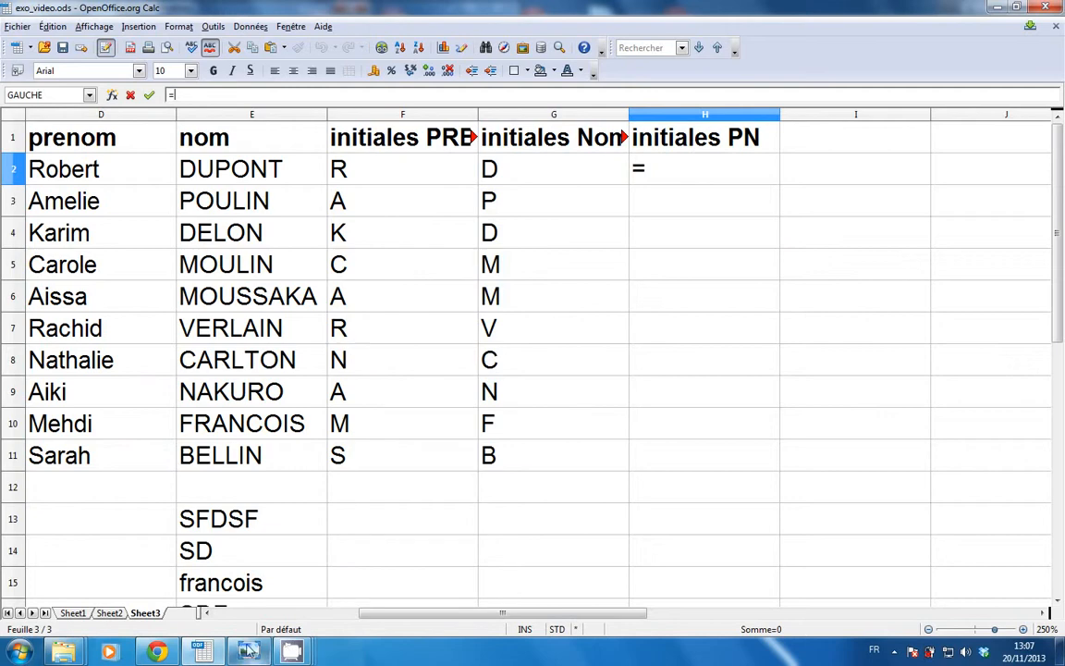
{"action": "left_click", "coordinate": [248, 651]}
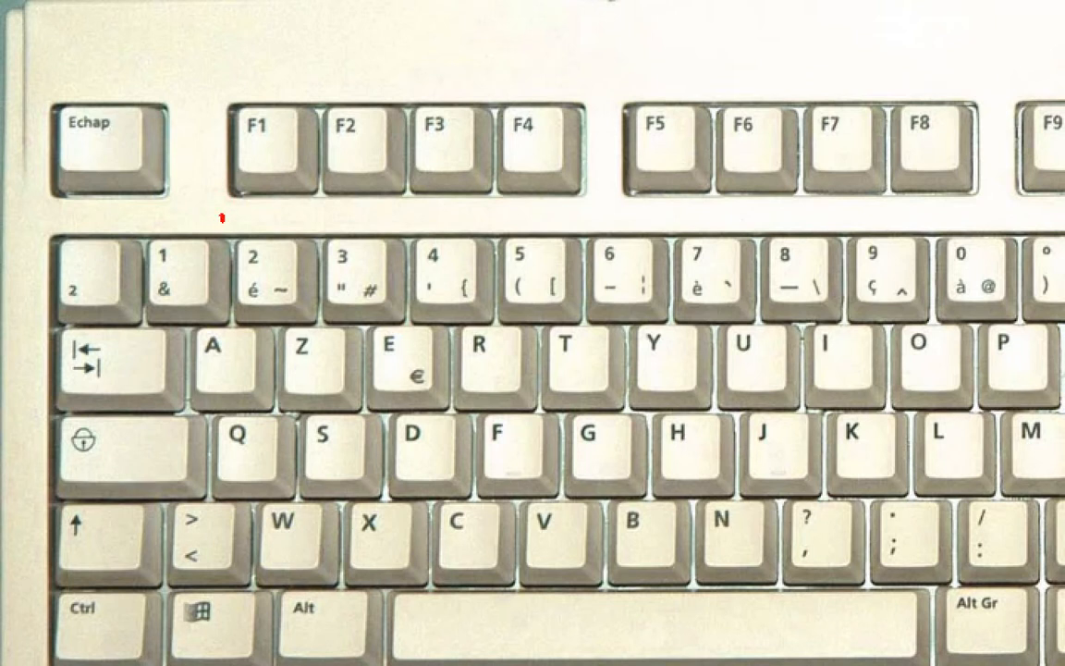
{"action": "mouse_move", "coordinate": [222, 218]}
{"action": "left_mouse_down"}
{"action": "mouse_move", "coordinate": [142, 214]}
{"action": "mouse_move", "coordinate": [222, 220]}
{"action": "left_mouse_up"}
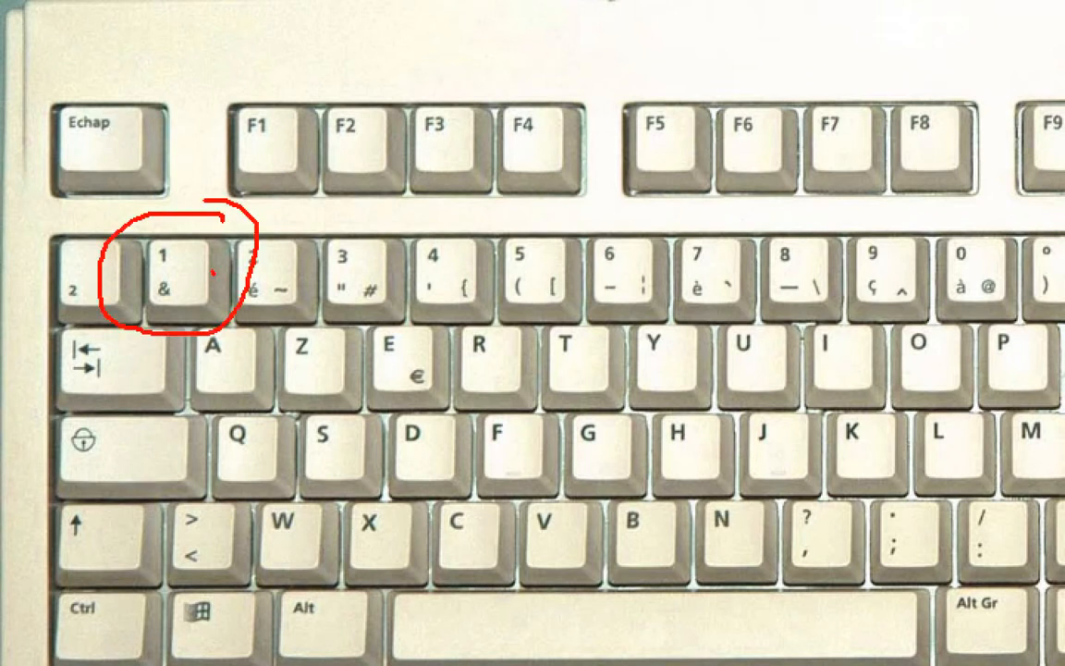
{"action": "mouse_move", "coordinate": [213, 274]}
{"action": "left_mouse_down"}
{"action": "mouse_move", "coordinate": [153, 268]}
{"action": "mouse_move", "coordinate": [224, 282]}
{"action": "mouse_move", "coordinate": [210, 271]}
{"action": "left_mouse_up"}
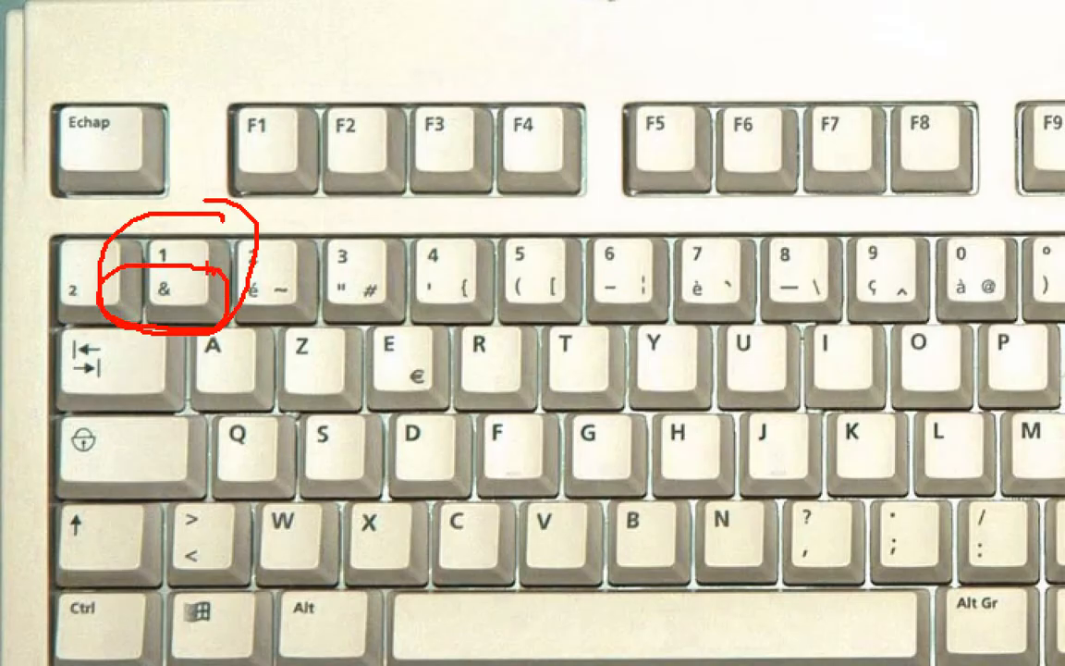
{"action": "key", "text": "Escape"}
Enter =F2&G2 in H2, annotating the formula on screen.
{"action": "key", "text": "alt+Tab"}
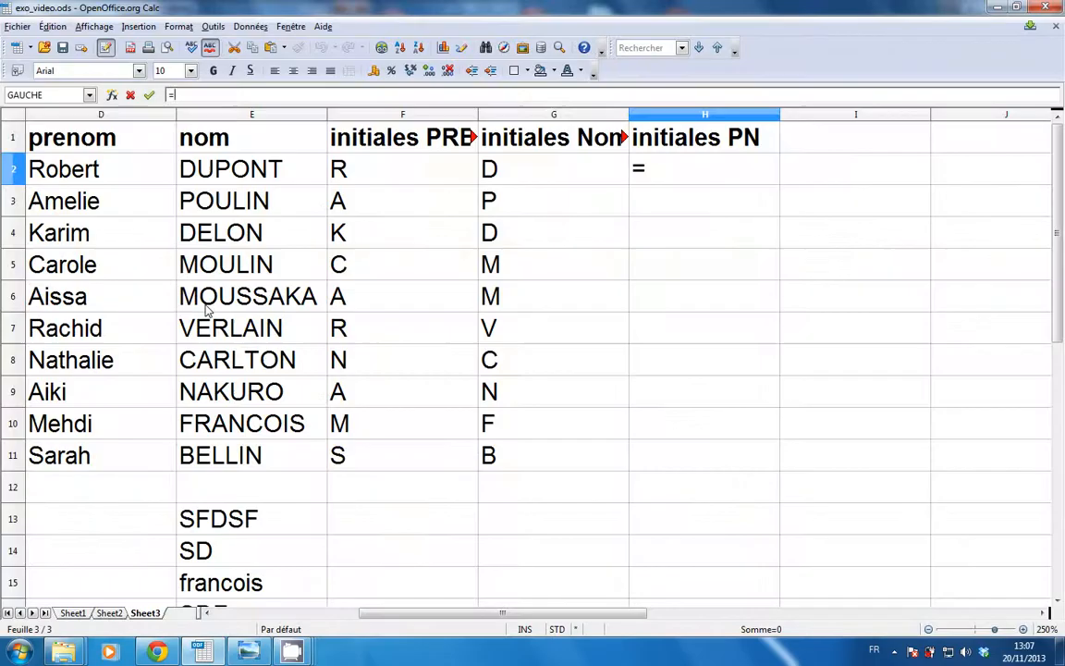
{"action": "left_click", "coordinate": [356, 179]}
{"action": "type", "text": "&"}
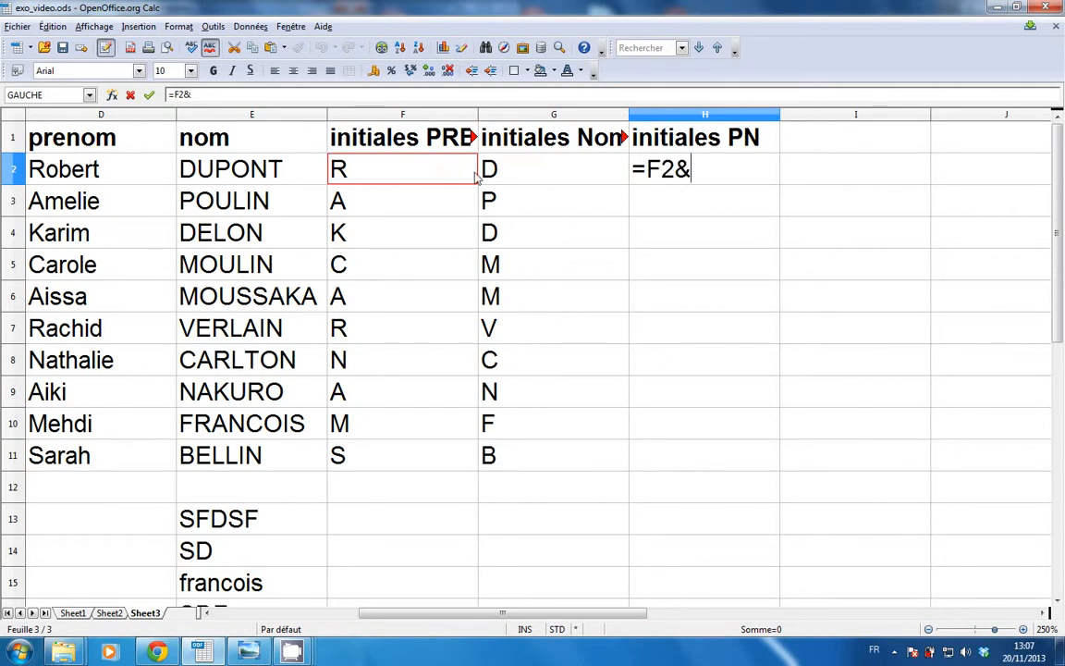
{"action": "left_click", "coordinate": [516, 178]}
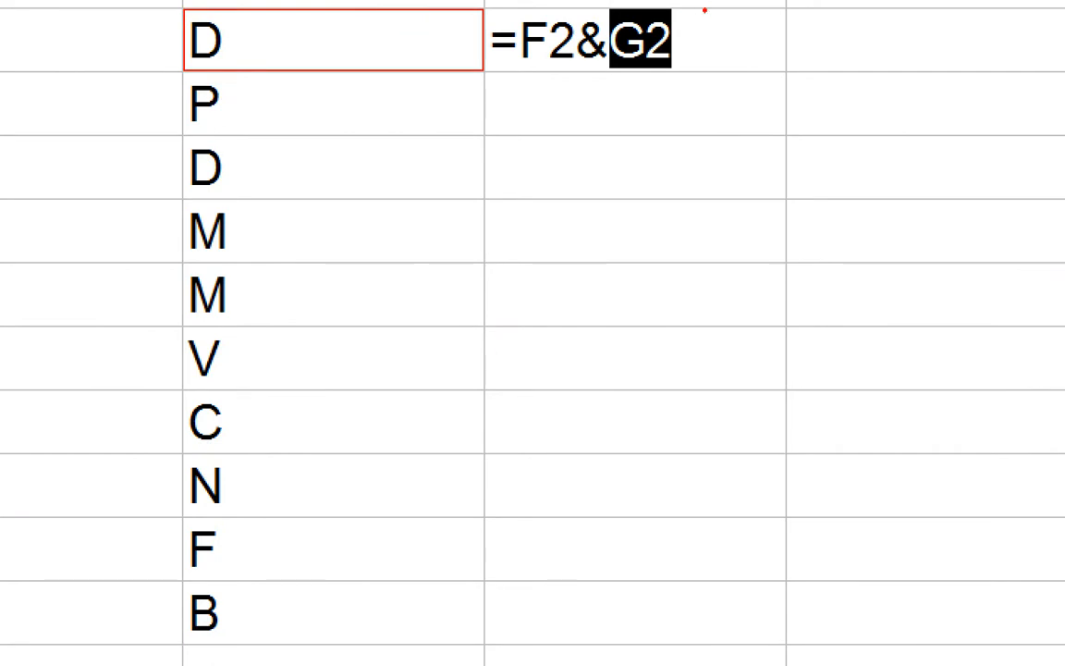
{"action": "left_click_drag", "start_coordinate": [700, 9], "coordinate": [754, 8]}
{"action": "mouse_move", "coordinate": [601, 374]}
{"action": "left_mouse_down"}
{"action": "mouse_move", "coordinate": [591, 73]}
{"action": "mouse_move", "coordinate": [548, 127]}
{"action": "left_mouse_up"}
{"action": "left_click_drag", "start_coordinate": [591, 74], "coordinate": [627, 118]}
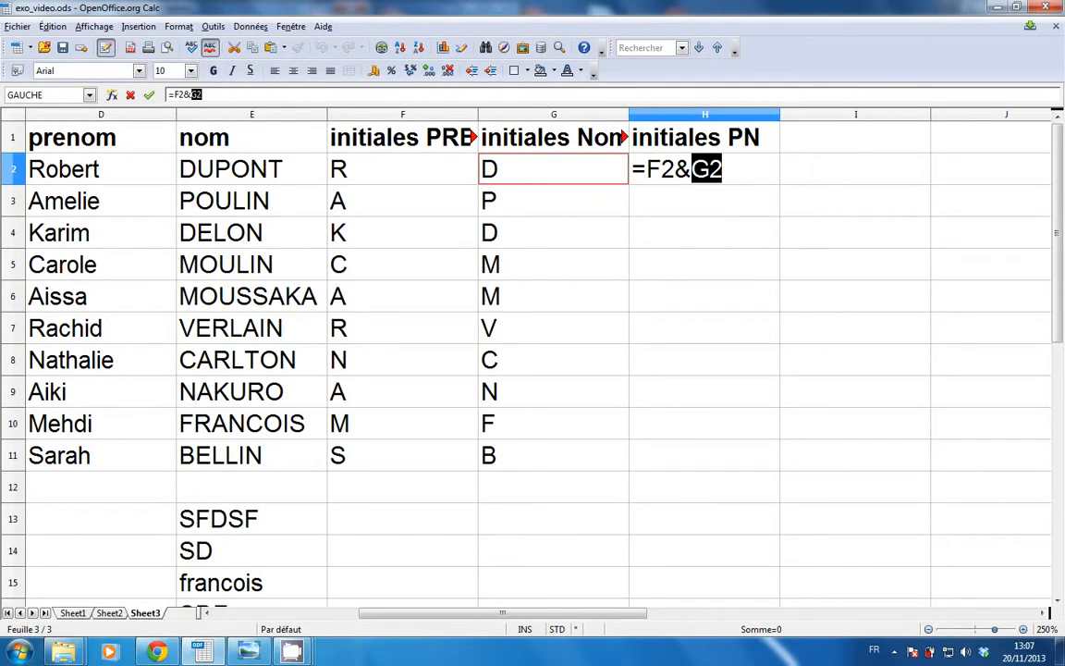
{"action": "key", "text": "Return"}
Fill =F2&G2 down to H11, showing RD to SB.
{"action": "left_click", "coordinate": [713, 173]}
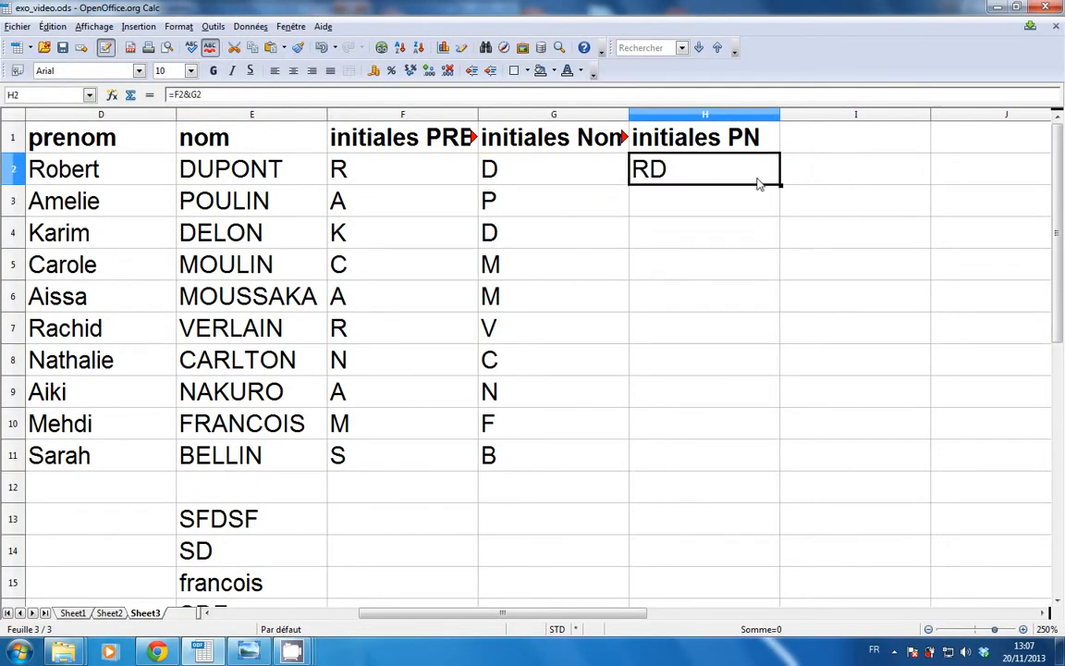
{"action": "left_click_drag", "start_coordinate": [780, 185], "coordinate": [758, 463]}
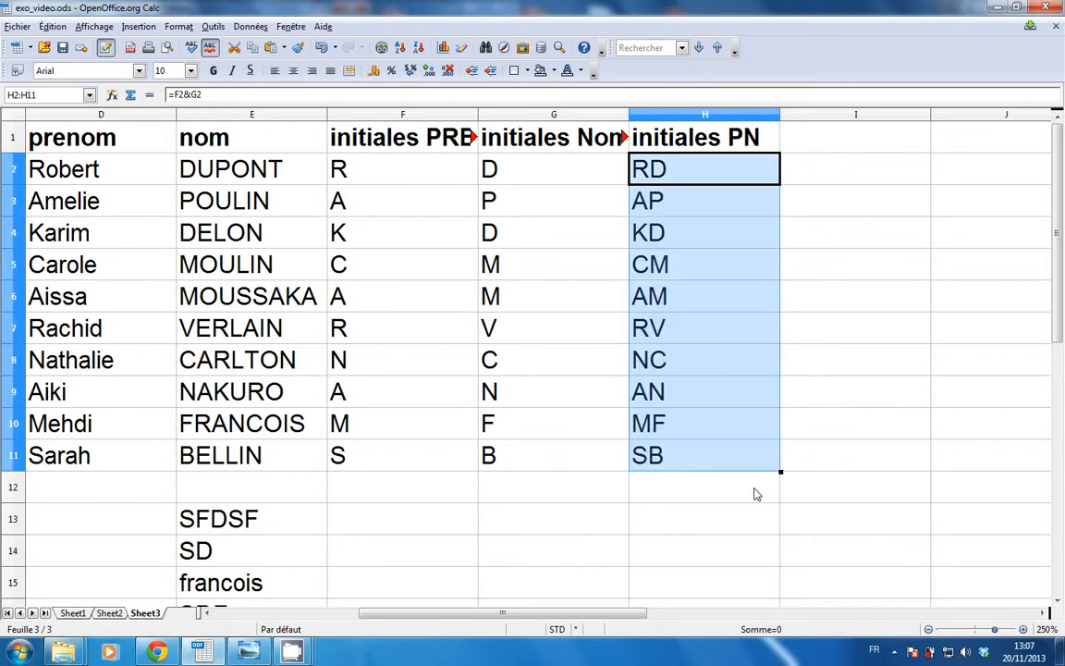
{"action": "left_click", "coordinate": [799, 179]}
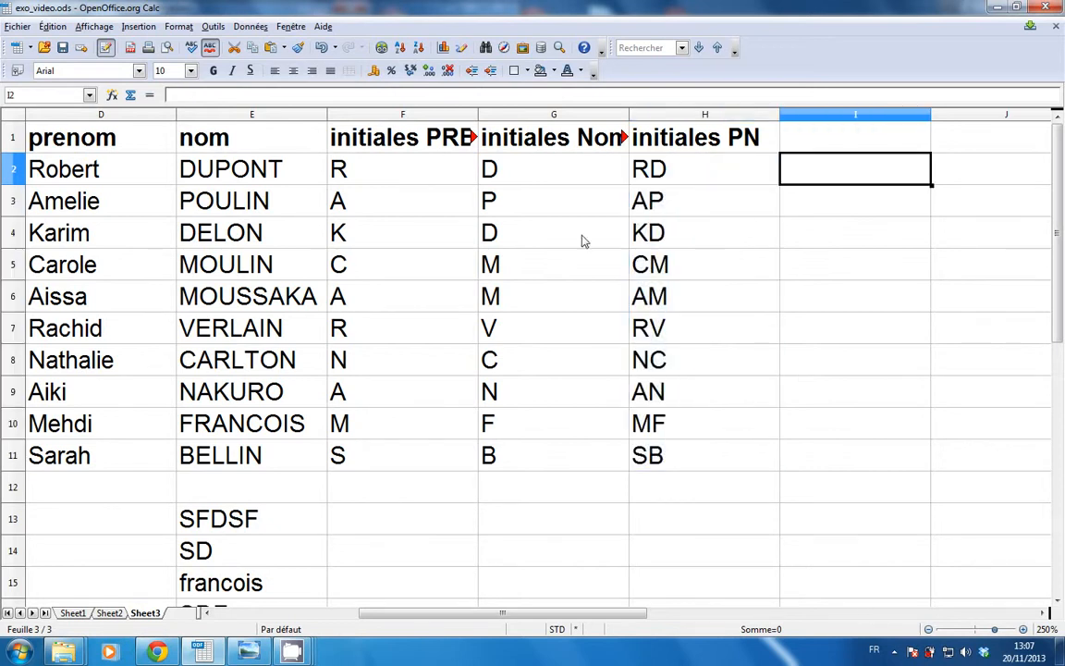
Narrow columns F–H and choose CONCATENER from the Texte functions, highlighting its arguments.
{"action": "left_click_drag", "start_coordinate": [411, 114], "coordinate": [739, 126]}
{"action": "left_click", "coordinate": [700, 179]}
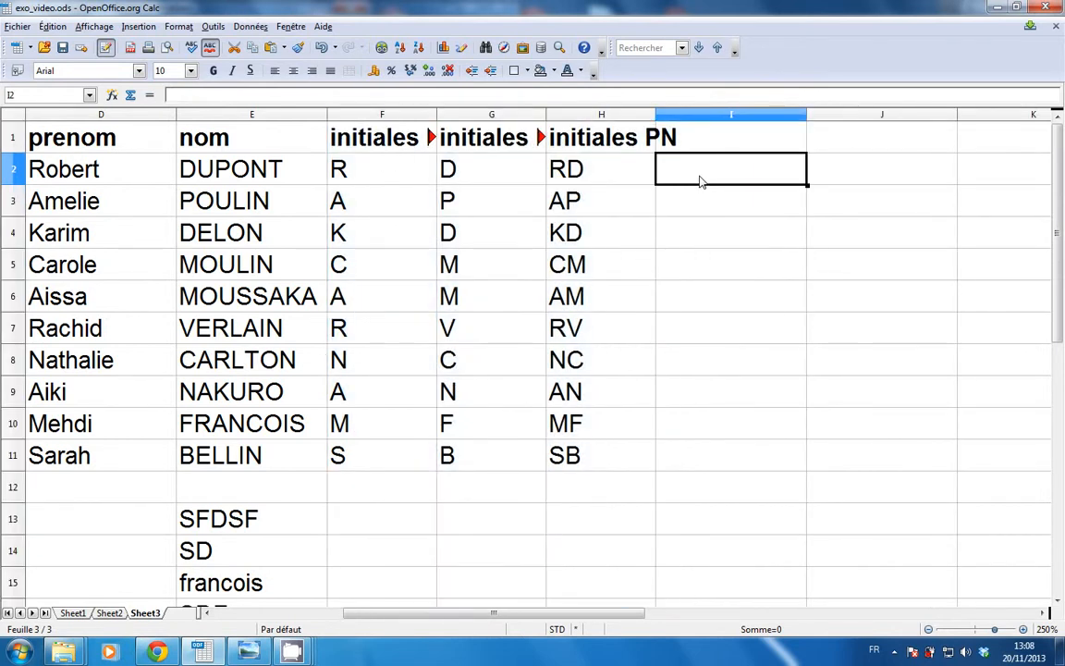
{"action": "left_click", "coordinate": [111, 96]}
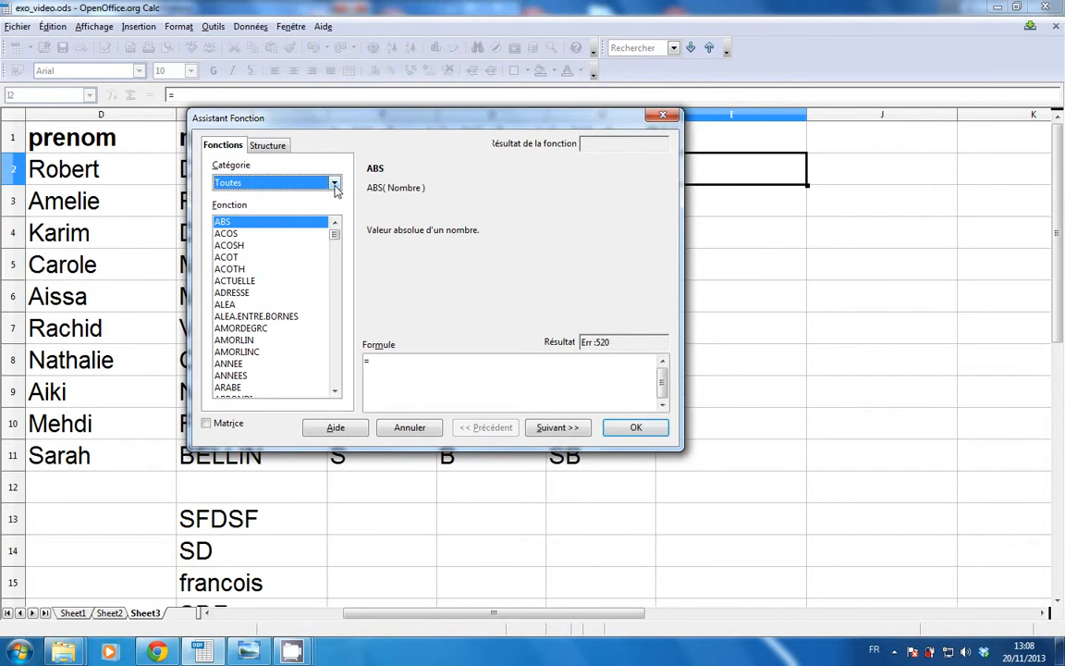
{"action": "left_click", "coordinate": [335, 184]}
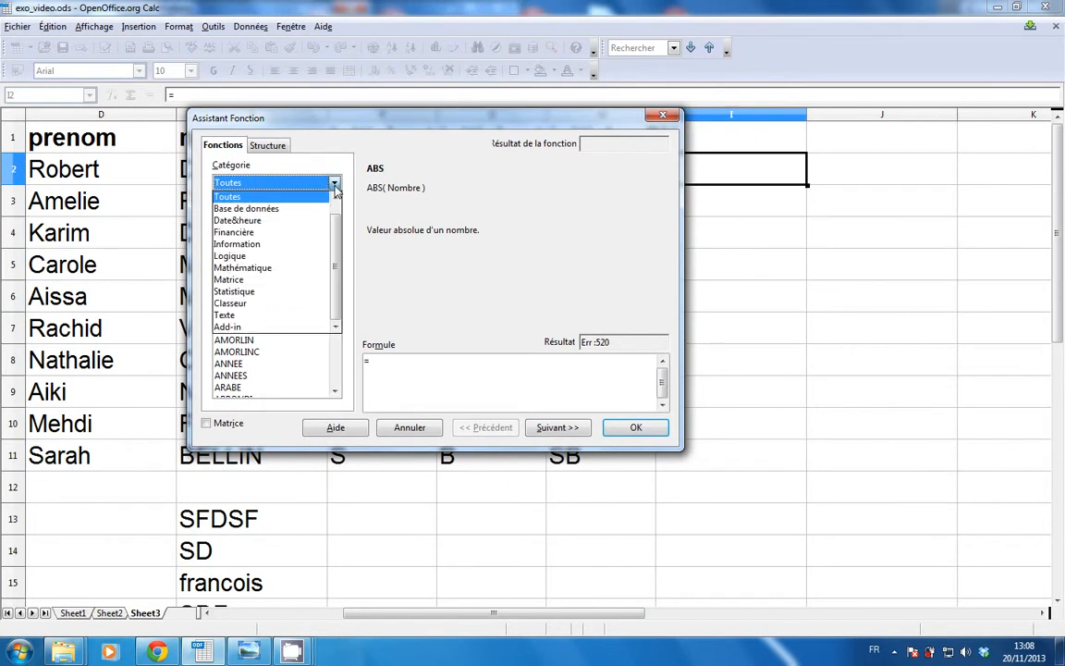
{"action": "left_click", "coordinate": [280, 314]}
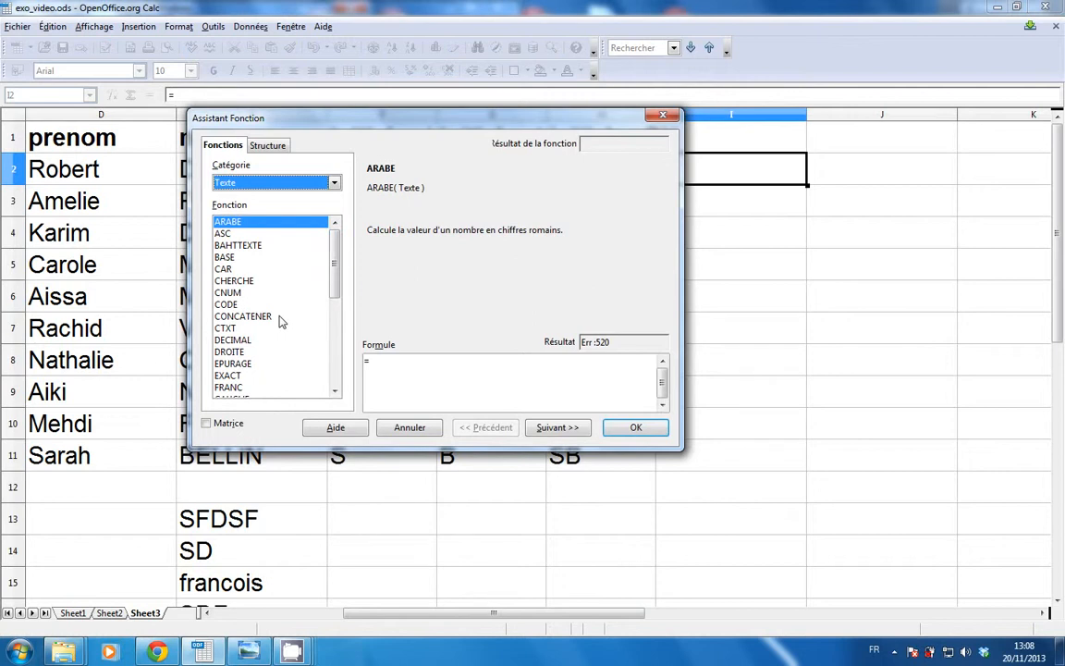
{"action": "left_click", "coordinate": [282, 318]}
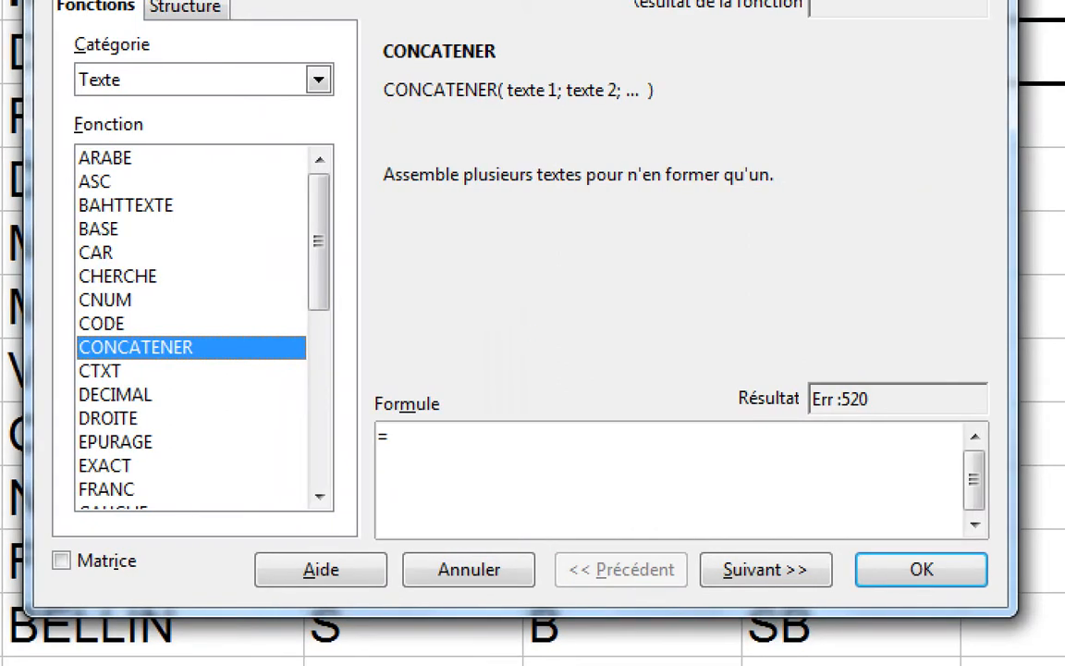
{"action": "mouse_move", "coordinate": [534, 108]}
{"action": "left_mouse_down"}
{"action": "mouse_move", "coordinate": [534, 156]}
{"action": "mouse_move", "coordinate": [534, 105]}
{"action": "mouse_move", "coordinate": [594, 145]}
{"action": "mouse_move", "coordinate": [594, 106]}
{"action": "mouse_move", "coordinate": [610, 118]}
{"action": "left_mouse_up"}
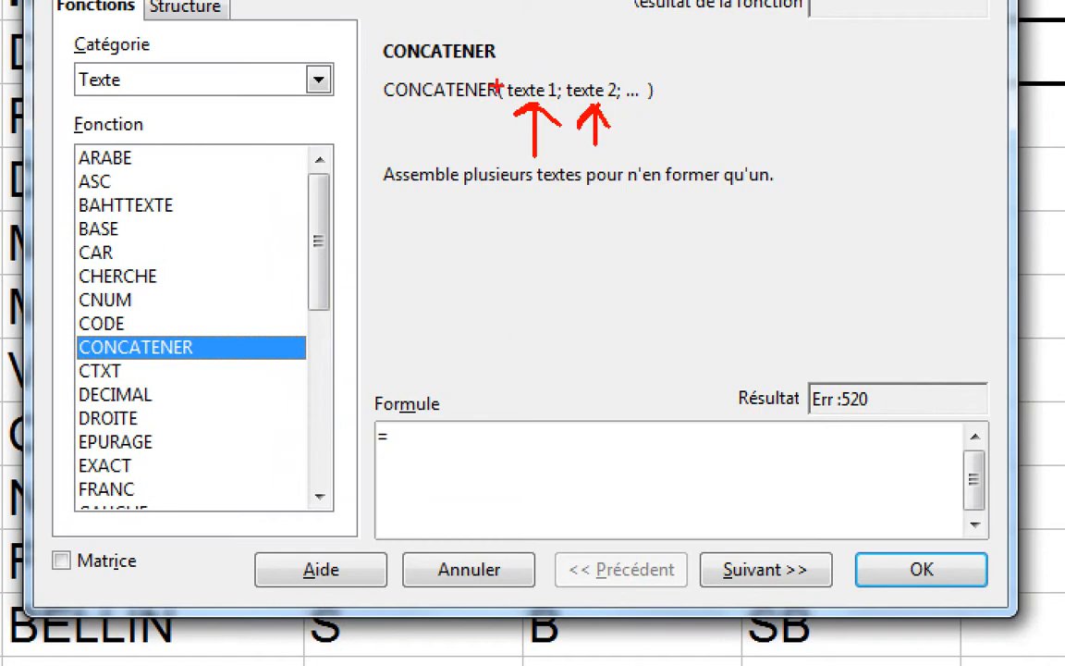
{"action": "left_click_drag", "start_coordinate": [495, 83], "coordinate": [749, 106]}
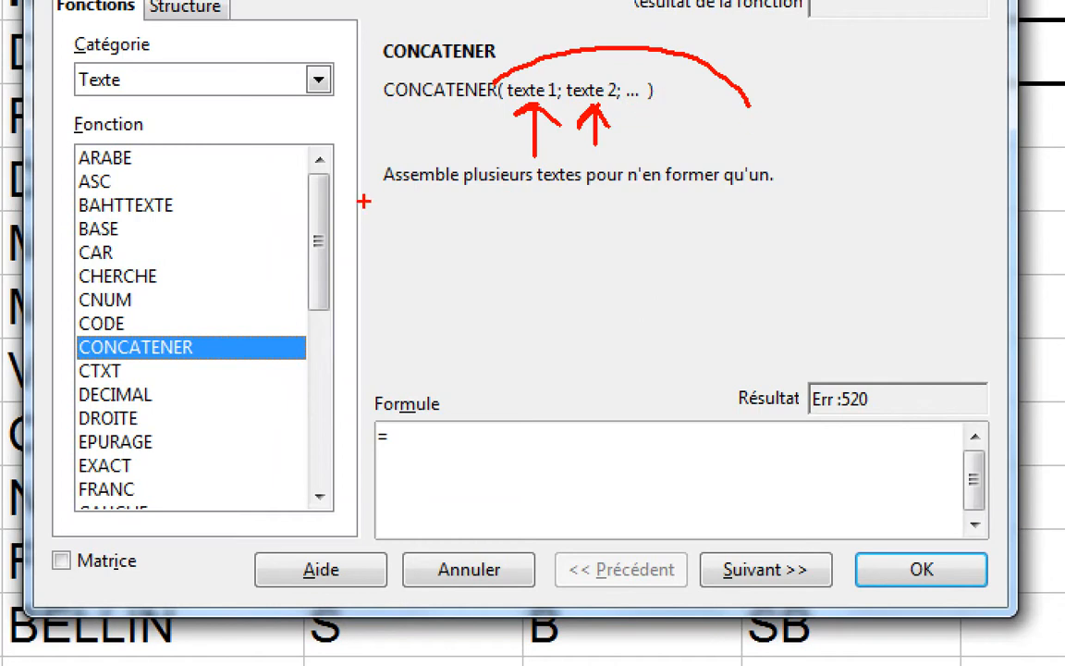
{"action": "mouse_move", "coordinate": [364, 200]}
{"action": "left_mouse_down"}
{"action": "mouse_move", "coordinate": [610, 226]}
{"action": "mouse_move", "coordinate": [952, 228]}
{"action": "left_mouse_up"}
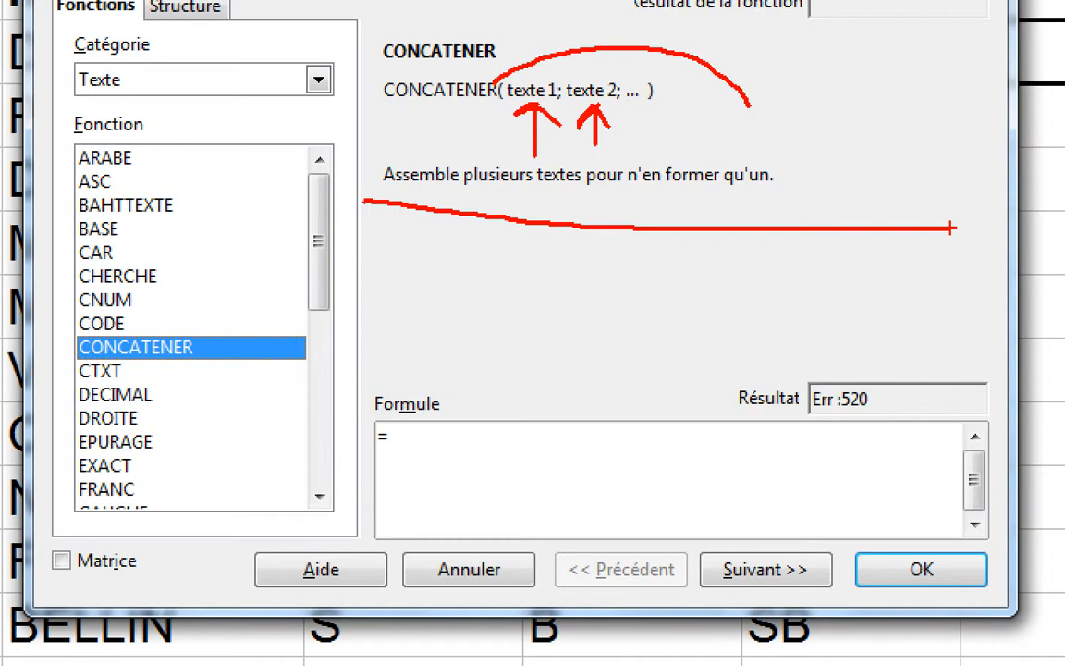
{"action": "key", "text": "Escape"}
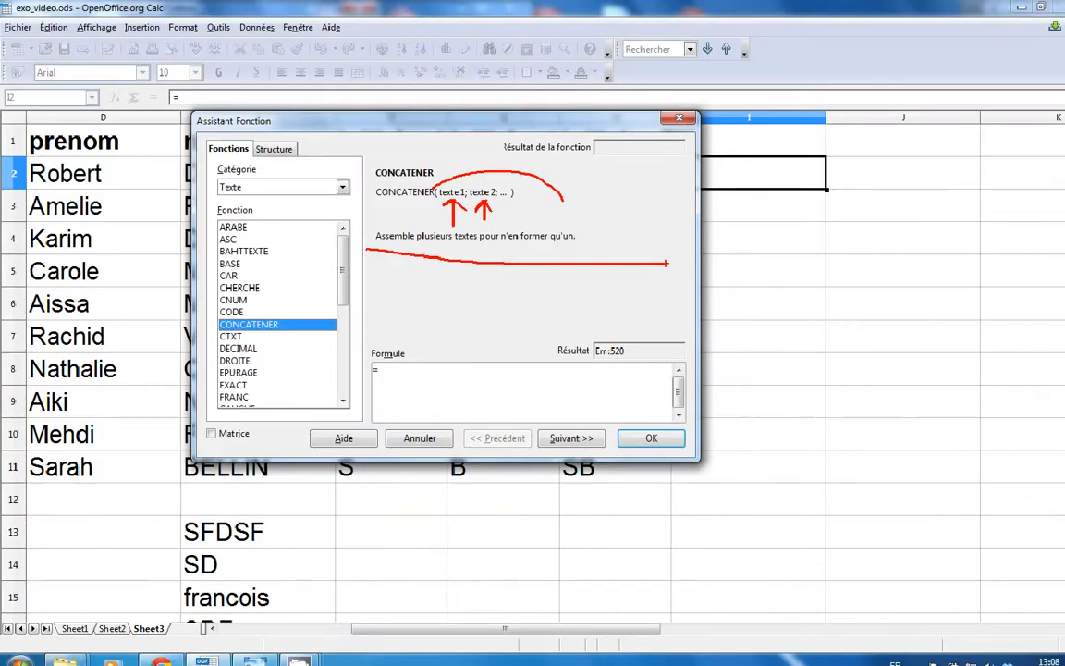
Open CONCATENER's argument page and move the Function Wizard so row 2 stays visible.
{"action": "double_click", "coordinate": [267, 318]}
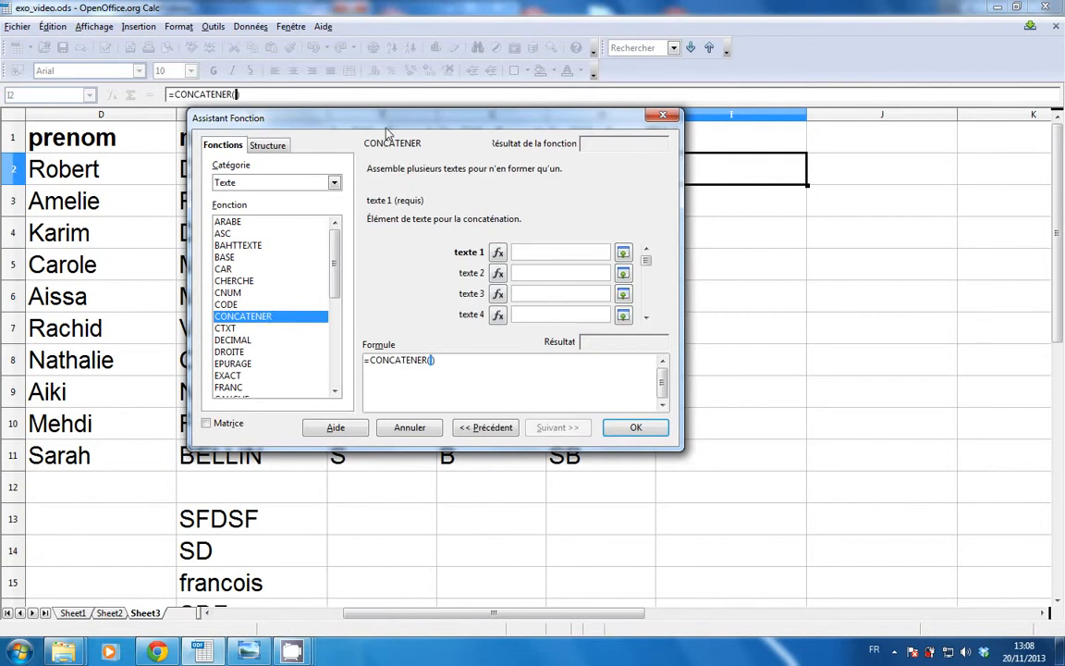
{"action": "left_click_drag", "start_coordinate": [390, 120], "coordinate": [408, 263]}
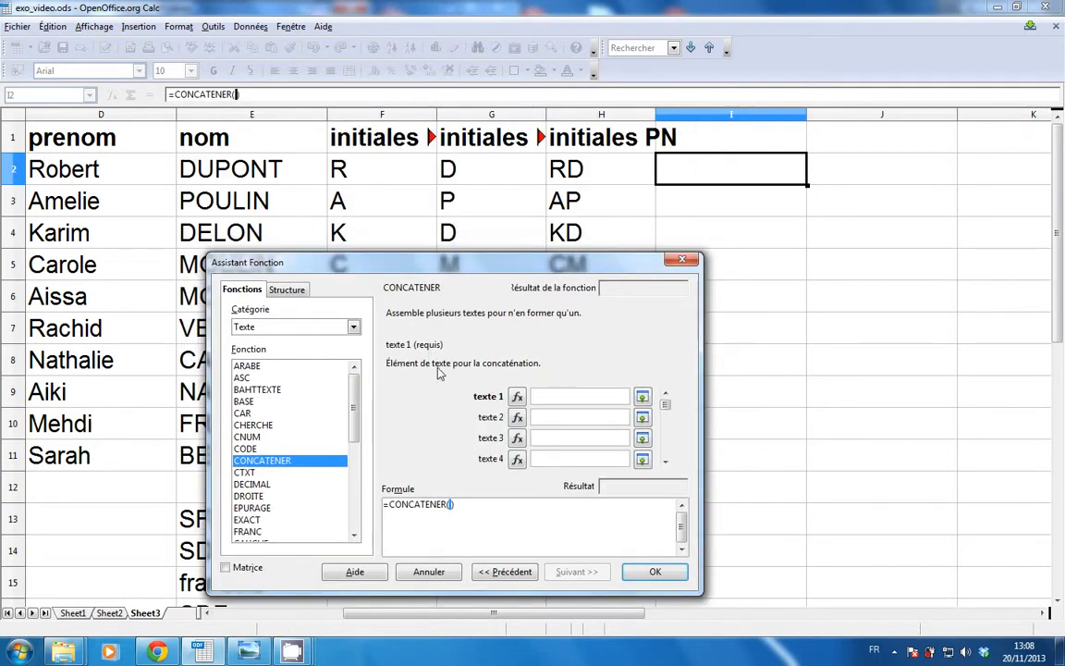
{"action": "key", "text": "ctrl+1"}
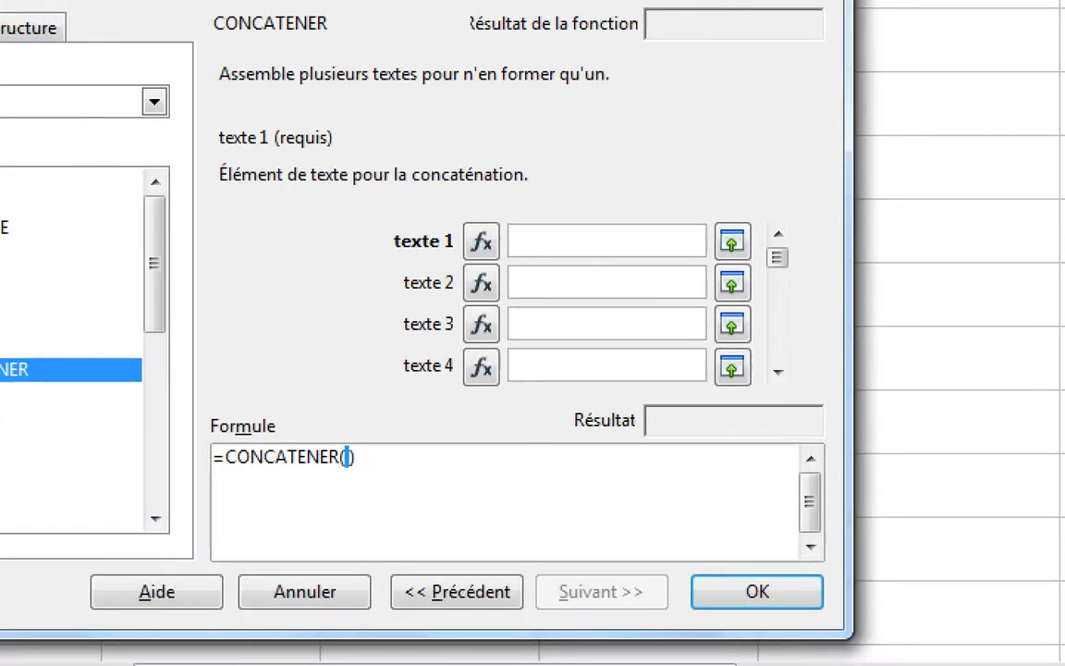
{"action": "left_click", "coordinate": [551, 553]}
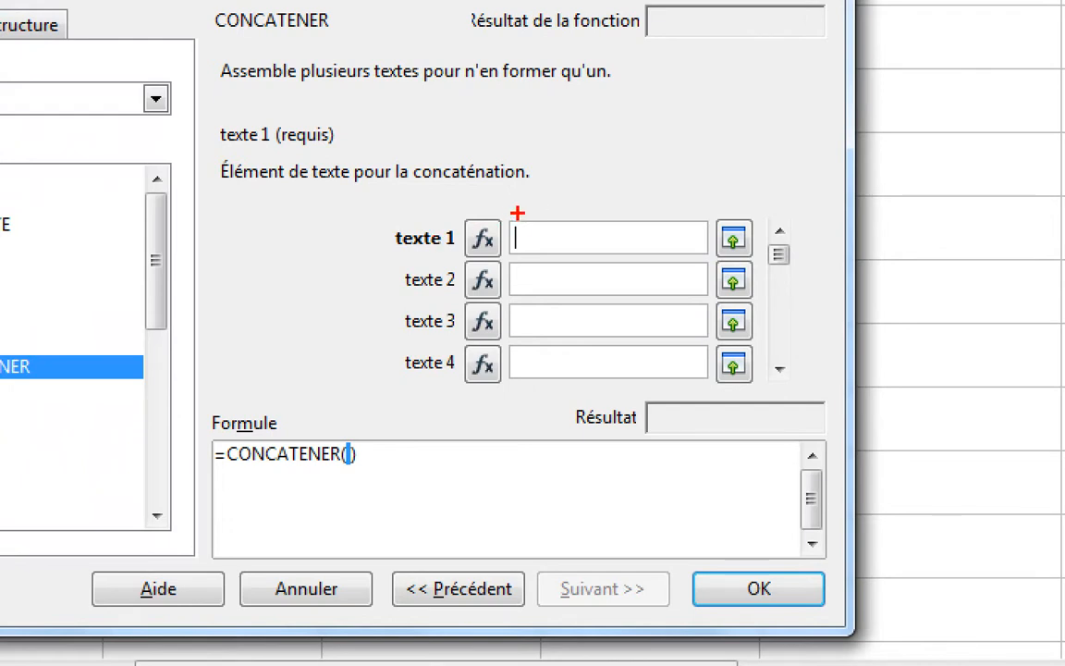
{"action": "left_click_drag", "start_coordinate": [516, 214], "coordinate": [514, 248]}
{"action": "left_click_drag", "start_coordinate": [514, 260], "coordinate": [527, 388]}
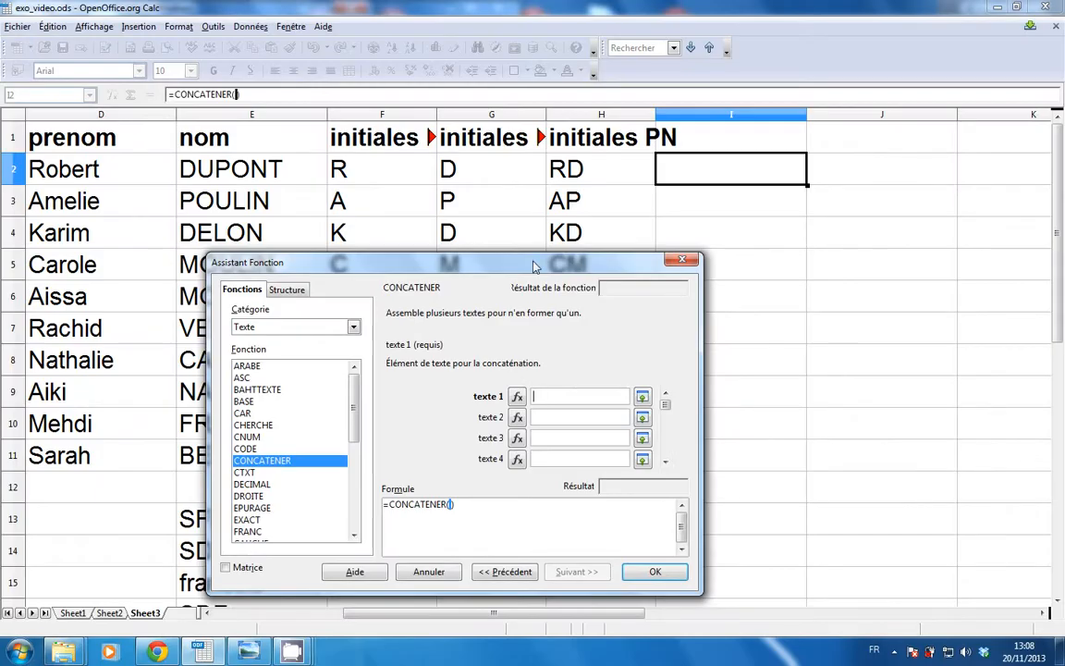
{"action": "left_click_drag", "start_coordinate": [532, 261], "coordinate": [557, 270]}
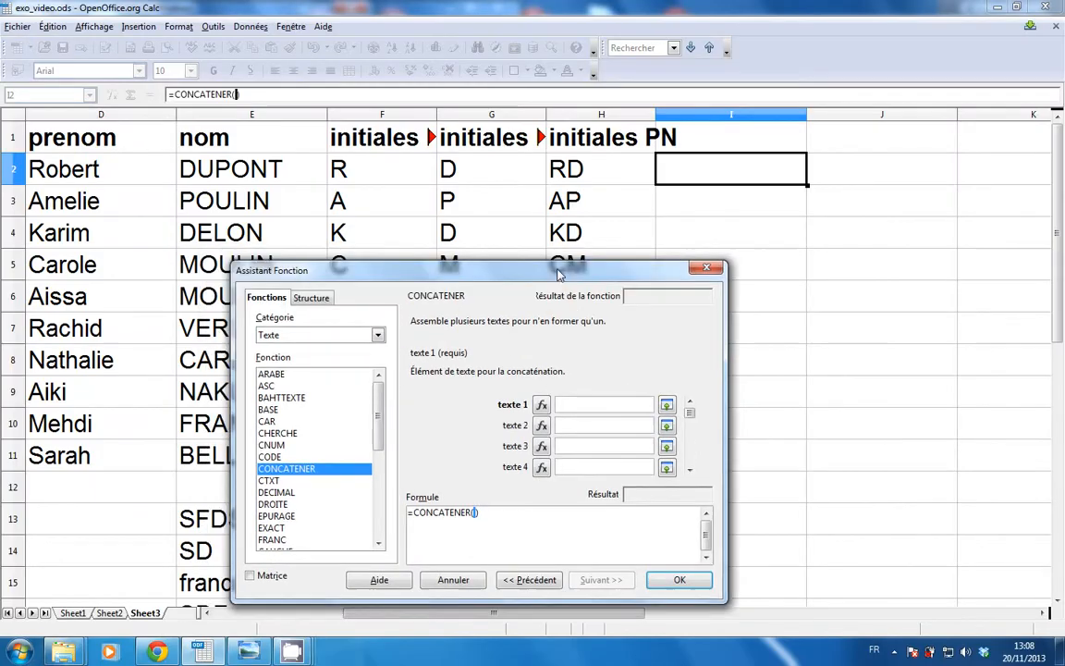
Set texte 1 to F2 and texte 2 to G2, then show the keyboard photo.
{"action": "left_click", "coordinate": [390, 178]}
{"action": "key", "text": "Tab"}
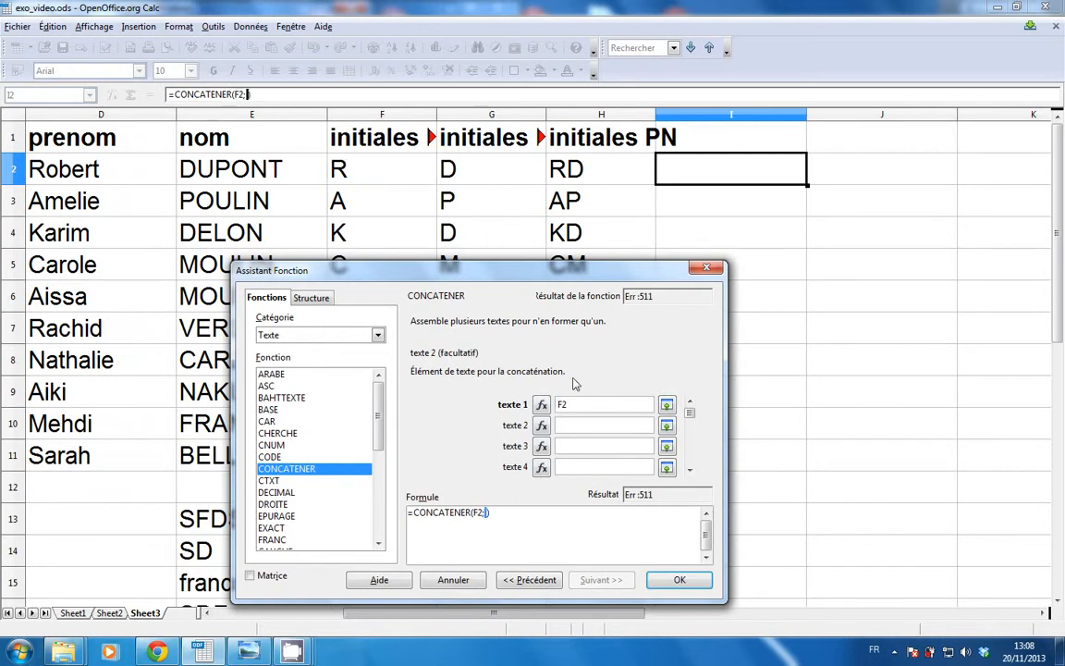
{"action": "left_click", "coordinate": [480, 170]}
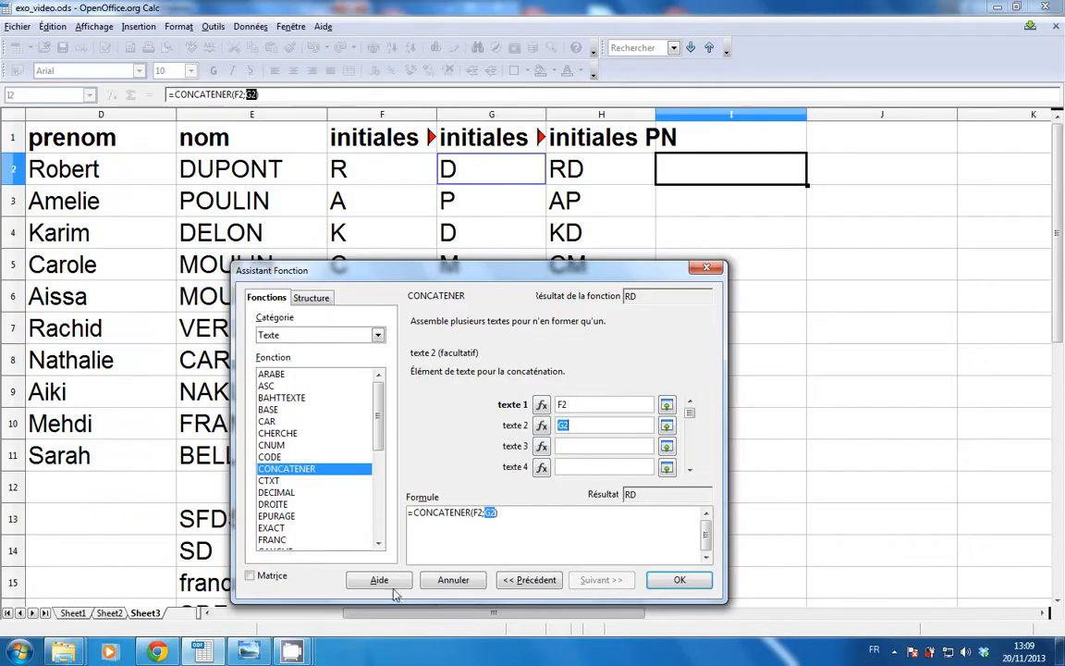
{"action": "left_click", "coordinate": [248, 651]}
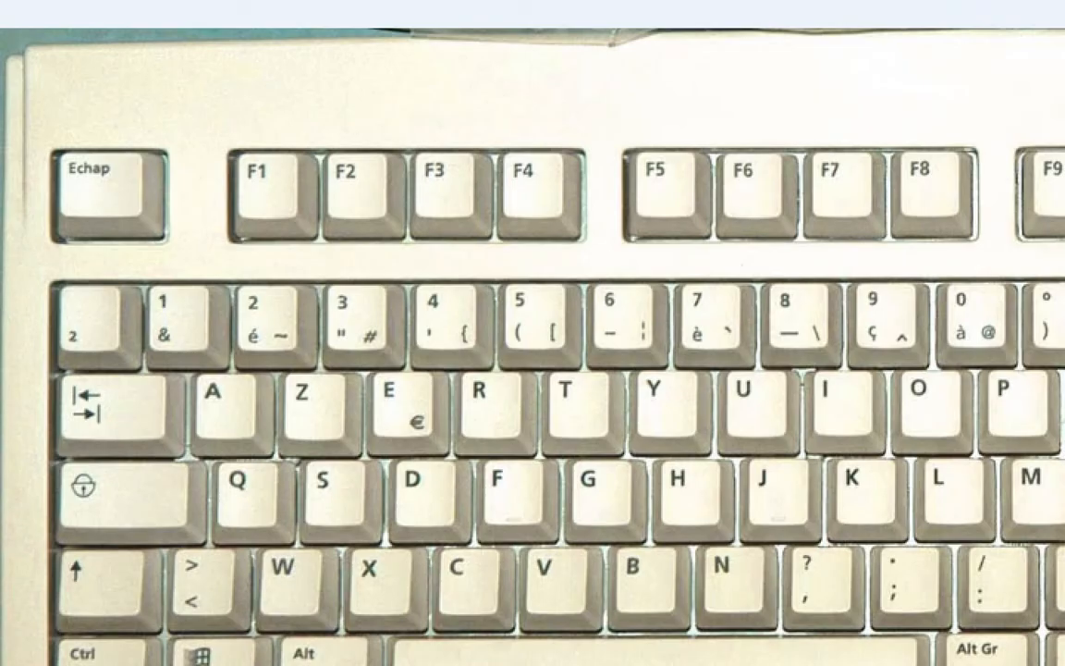
{"action": "left_click_drag", "start_coordinate": [199, 374], "coordinate": [201, 378]}
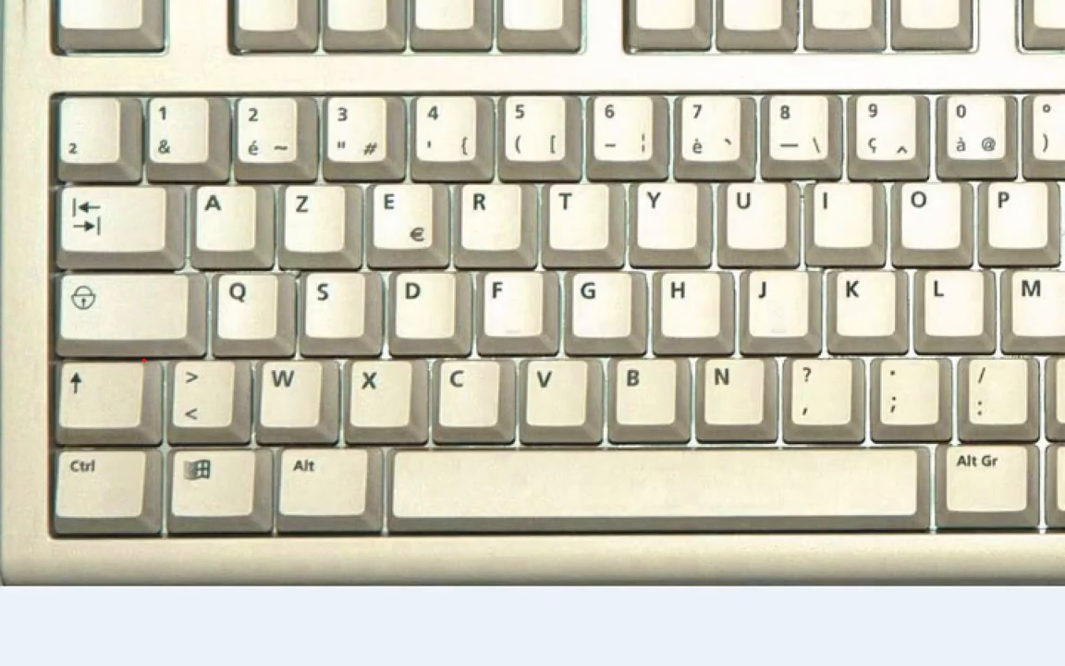
{"action": "left_click_drag", "start_coordinate": [145, 358], "coordinate": [148, 355]}
{"action": "left_click_drag", "start_coordinate": [181, 176], "coordinate": [185, 179]}
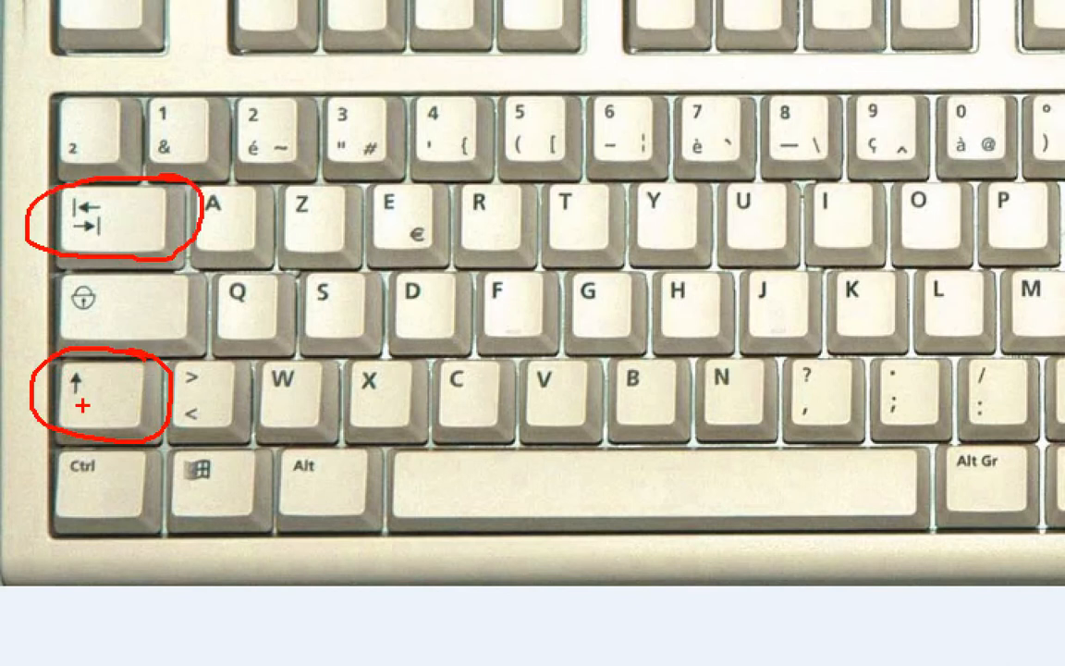
{"action": "key", "text": "Escape"}
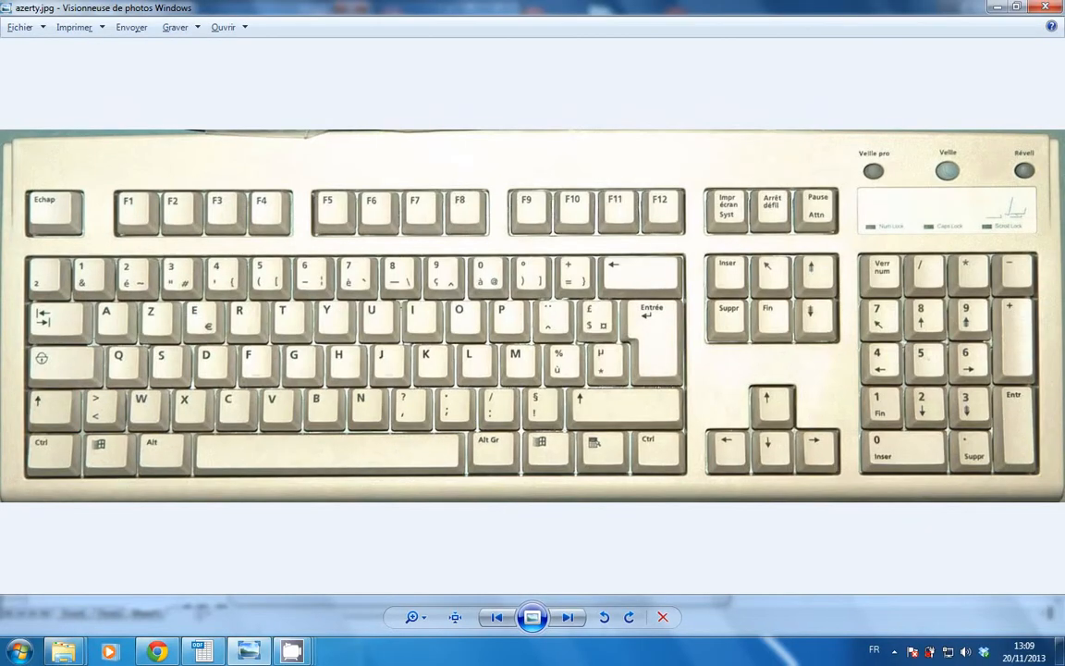
Check the texte fields, then confirm =CONCATENER(F2;G2) in I2, displaying RD.
{"action": "key", "text": "alt+Tab"}
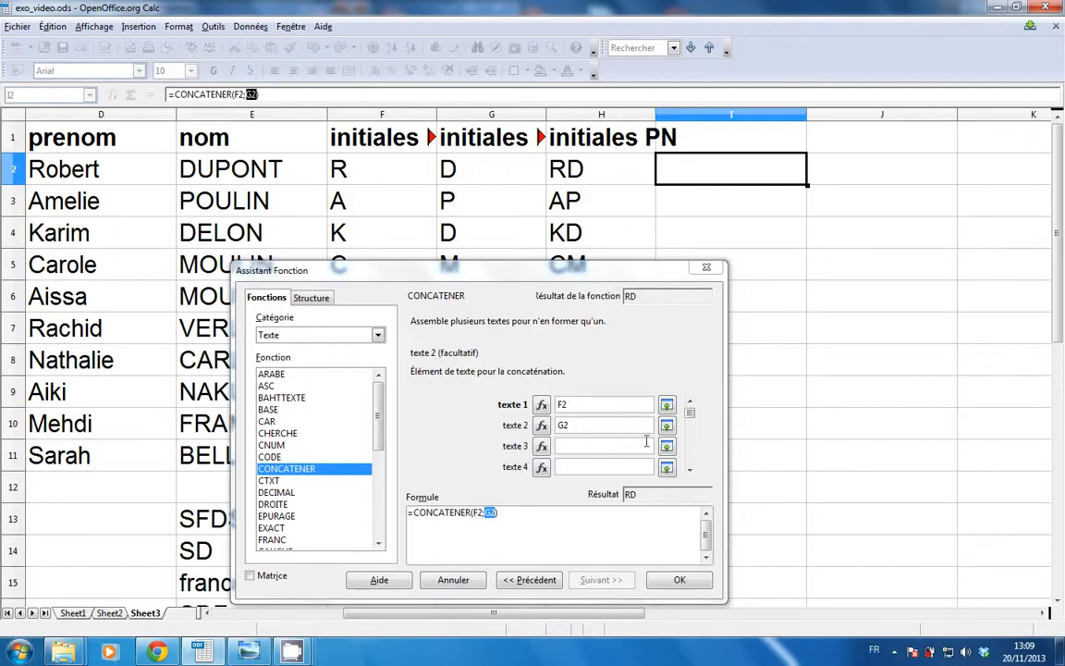
{"action": "left_click", "coordinate": [597, 423]}
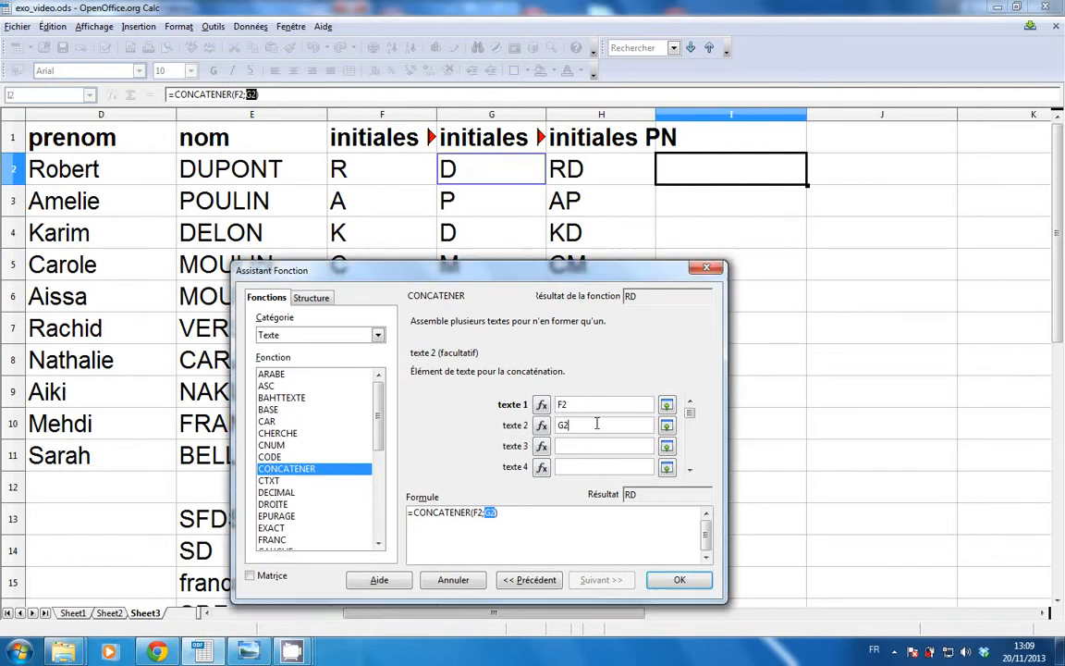
{"action": "key", "text": "Tab"}
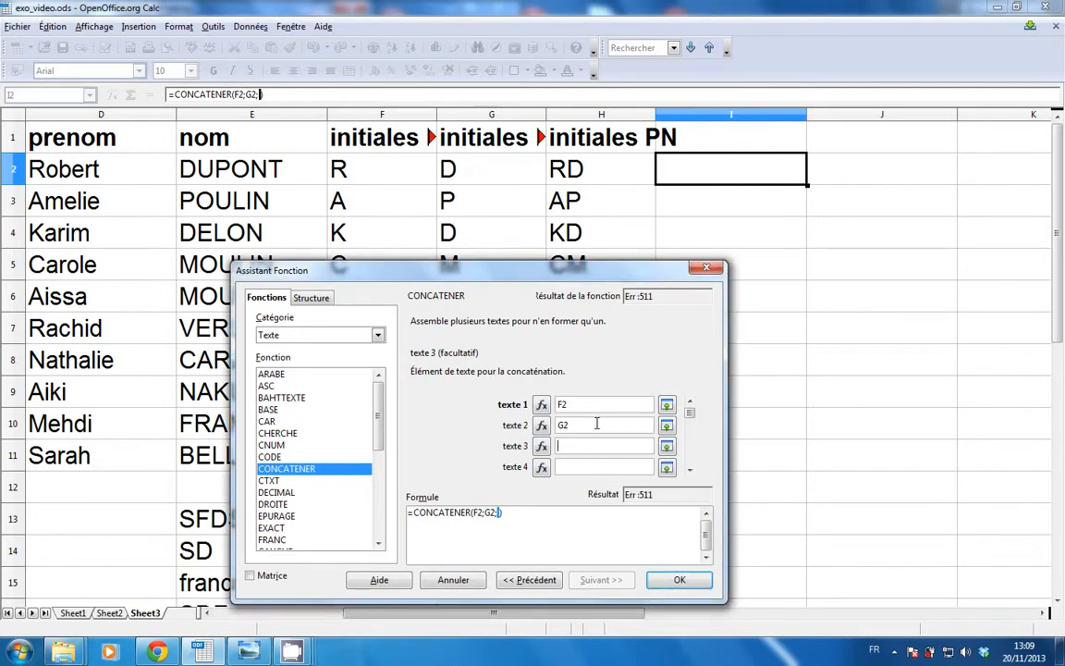
{"action": "key", "text": "shift+Tab"}
{"action": "key", "text": "shift+Tab"}
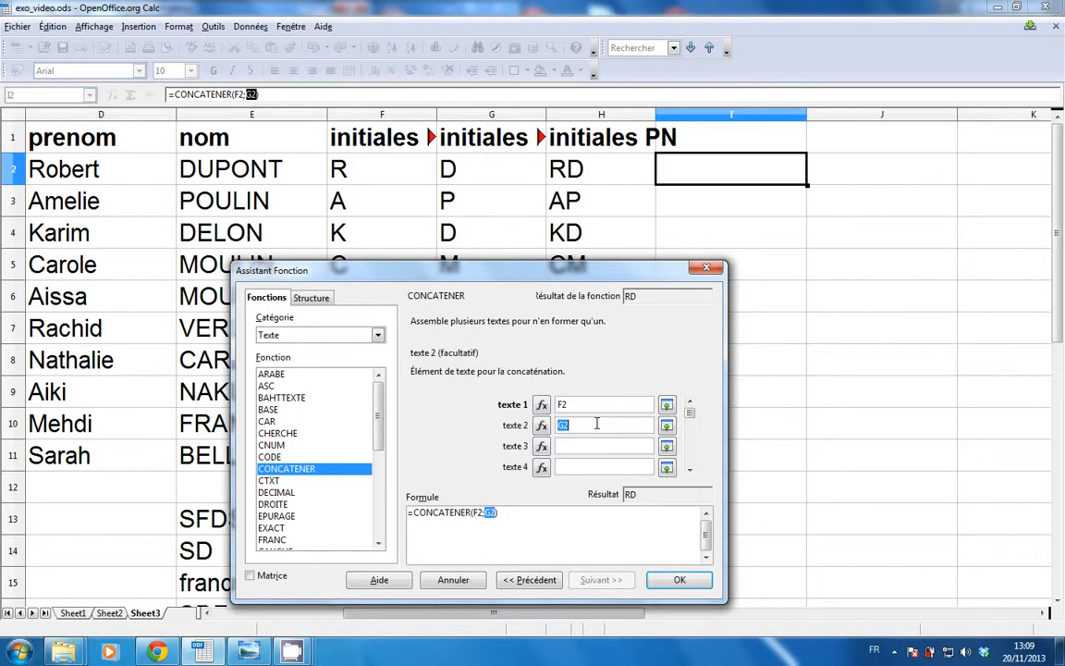
{"action": "key", "text": "Tab"}
{"action": "key", "text": "Tab"}
{"action": "key", "text": "Tab"}
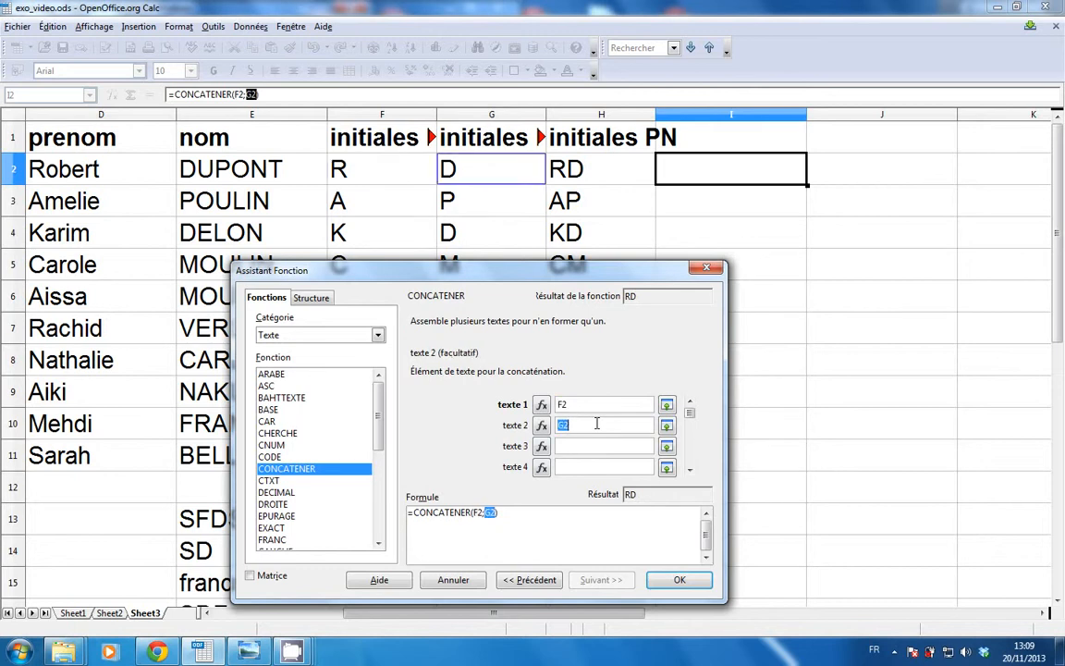
{"action": "key", "text": "shift+Tab"}
{"action": "key", "text": "shift+Tab"}
{"action": "key", "text": "shift+Tab"}
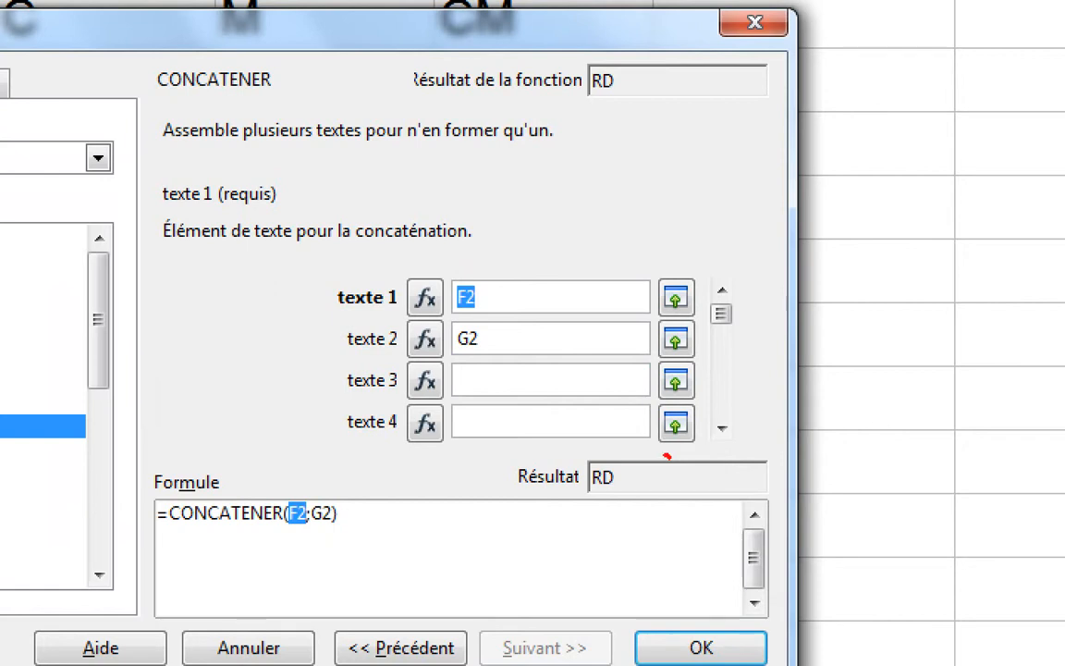
{"action": "left_click_drag", "start_coordinate": [666, 456], "coordinate": [657, 447]}
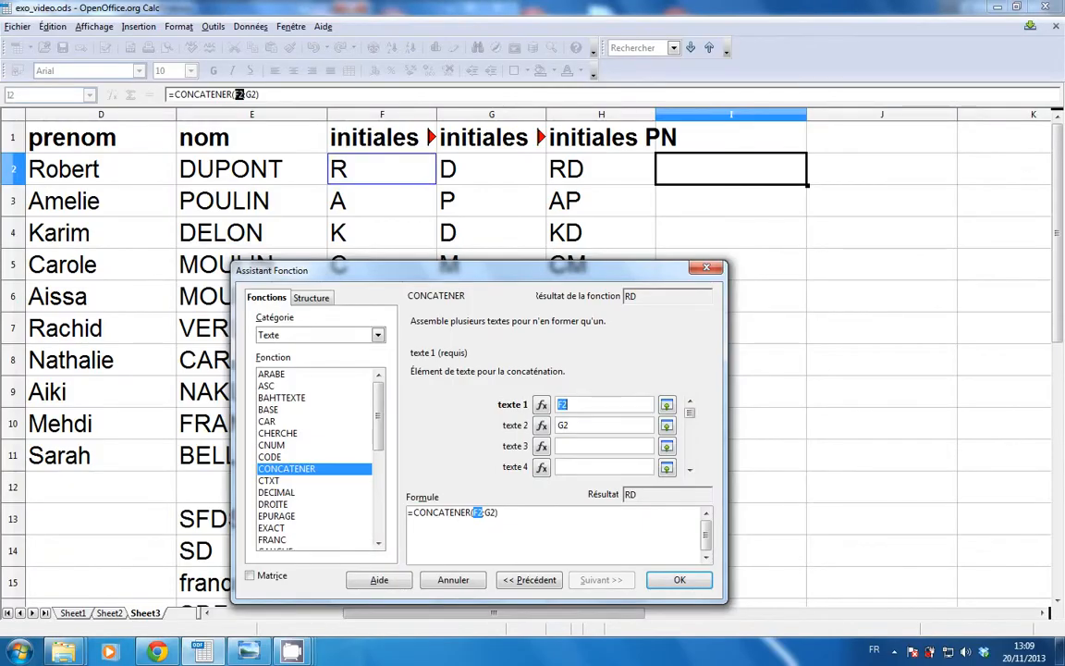
{"action": "left_click", "coordinate": [680, 579]}
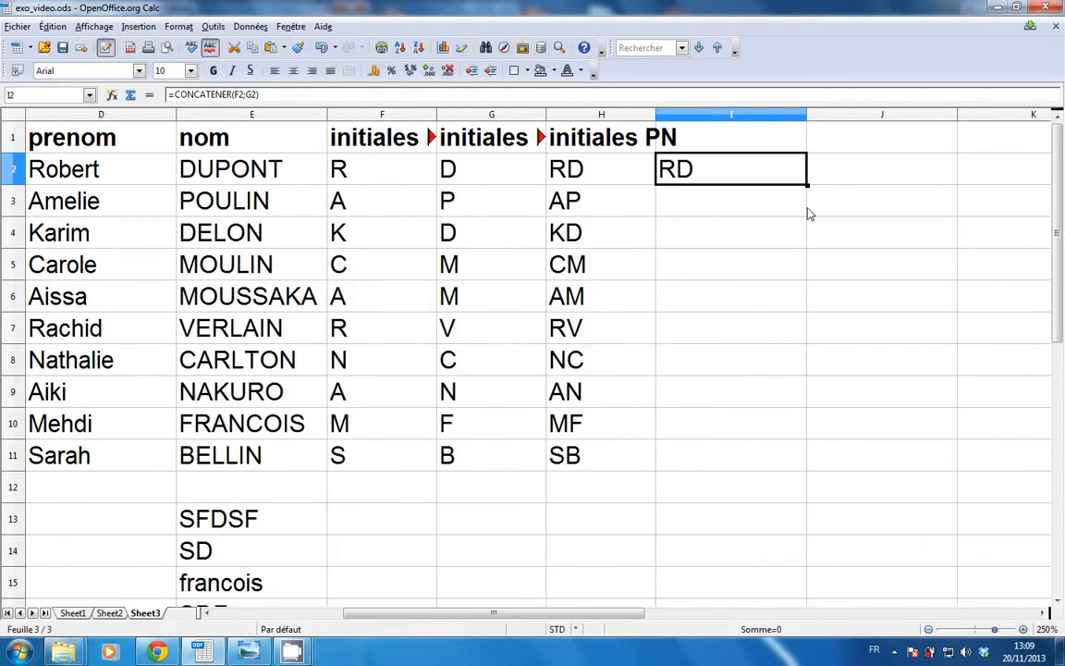
Fill I2's CONCATENER formula down to I11, then open H2's =F2&G2 formula for comparison.
{"action": "left_click_drag", "start_coordinate": [807, 185], "coordinate": [785, 467]}
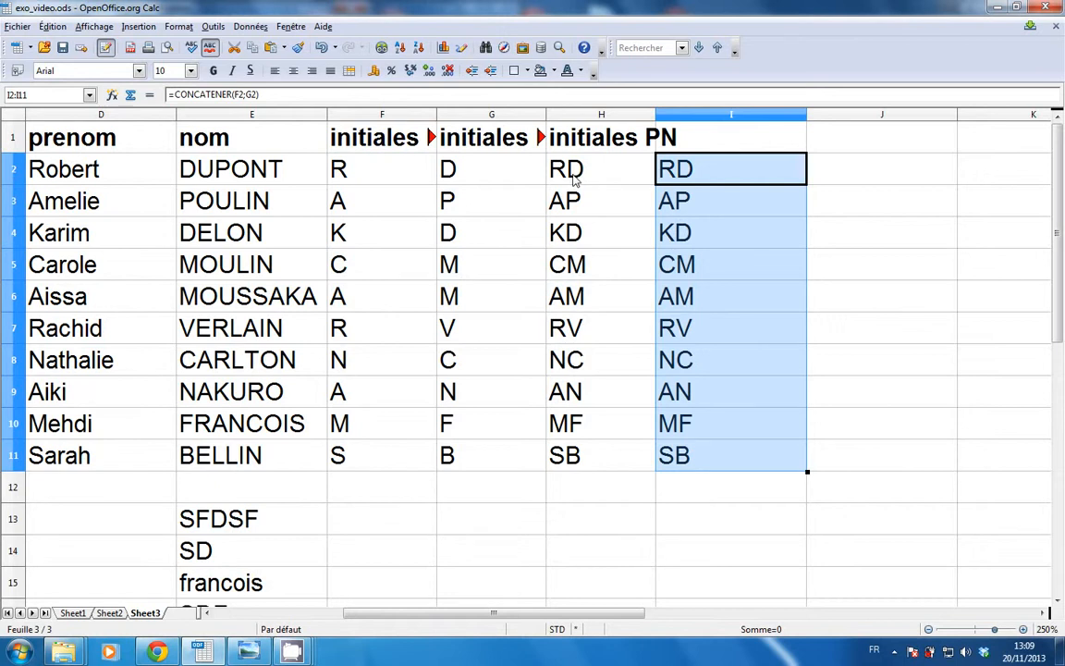
{"action": "left_click", "coordinate": [573, 181]}
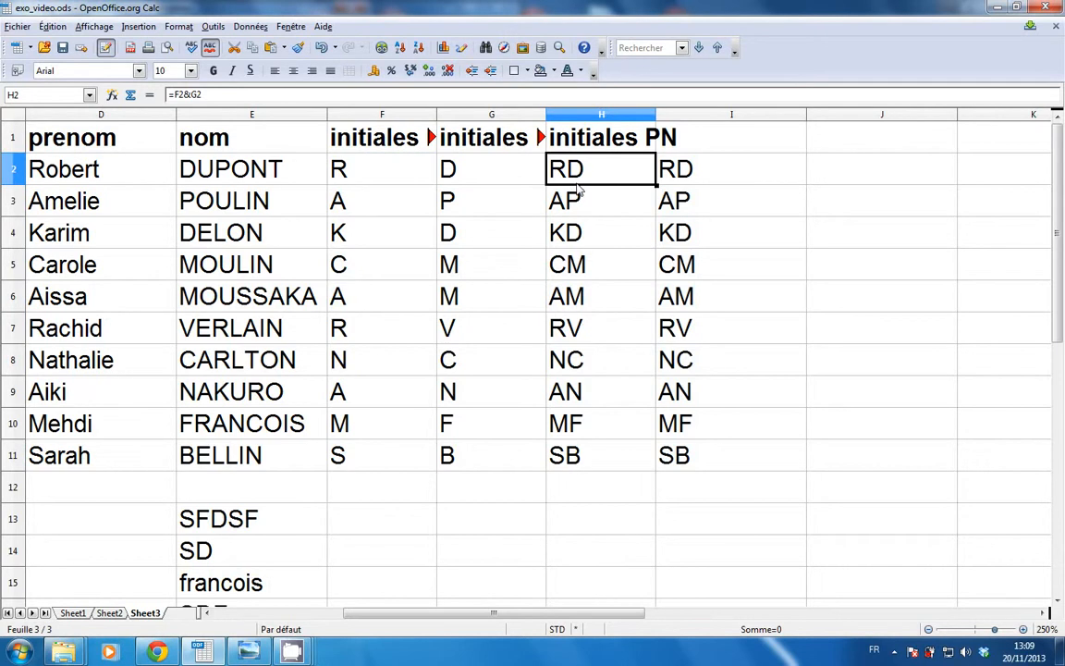
{"action": "key", "text": "F2"}
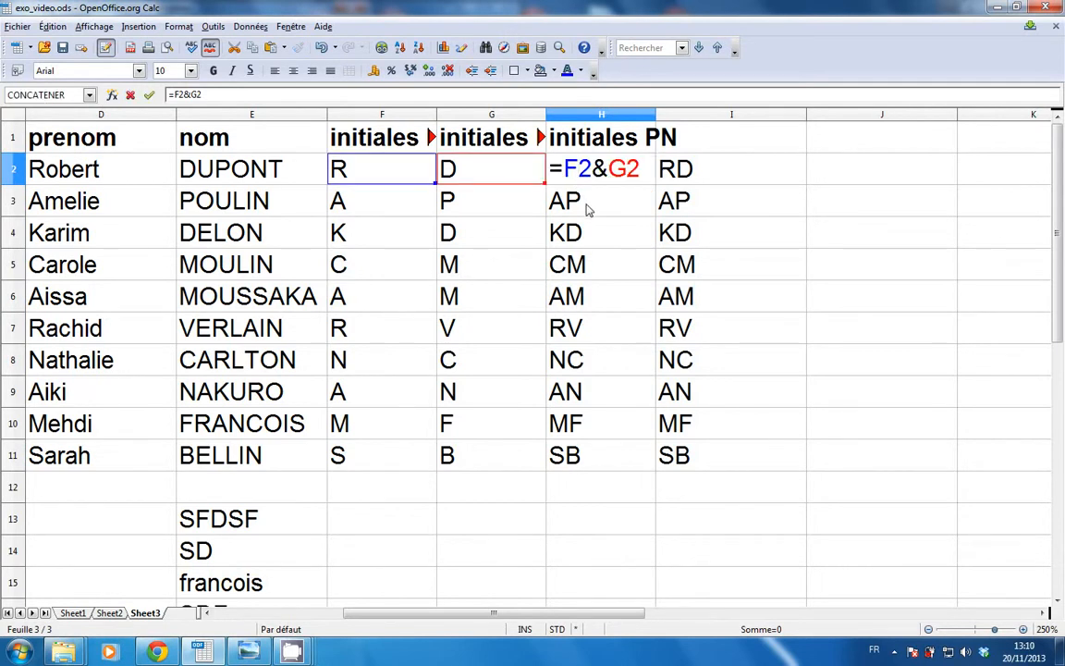
Examine H2's =F2&G2 formula against the column I results, then leave edit mode.
{"action": "scroll", "coordinate": [612, 246], "scroll_direction": "up", "scroll_amount": 4}
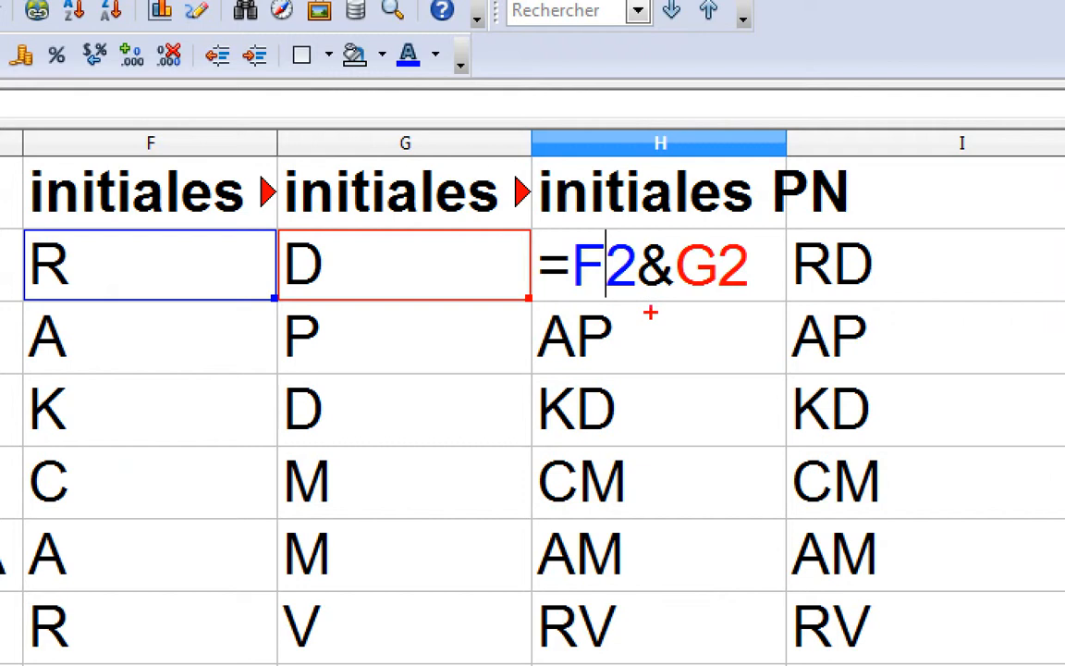
{"action": "left_click_drag", "start_coordinate": [688, 202], "coordinate": [689, 242]}
{"action": "left_click_drag", "start_coordinate": [652, 397], "coordinate": [658, 467]}
{"action": "mouse_move", "coordinate": [655, 308]}
{"action": "left_mouse_down"}
{"action": "mouse_move", "coordinate": [630, 323]}
{"action": "mouse_move", "coordinate": [612, 363]}
{"action": "left_mouse_up"}
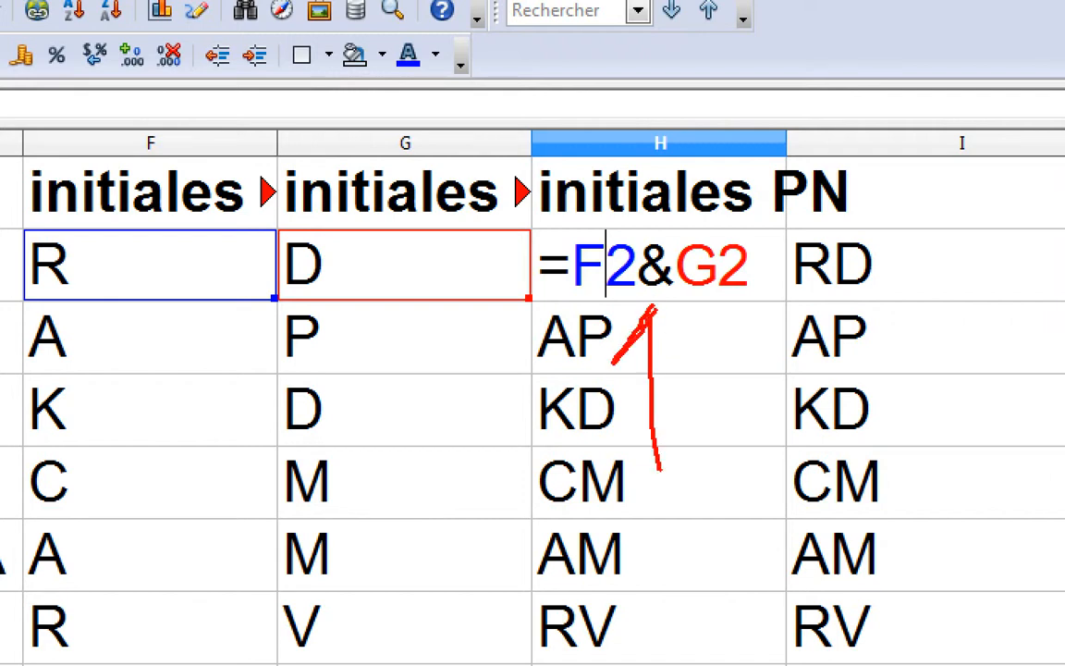
{"action": "left_click_drag", "start_coordinate": [653, 308], "coordinate": [700, 361]}
{"action": "left_click_drag", "start_coordinate": [612, 363], "coordinate": [724, 365]}
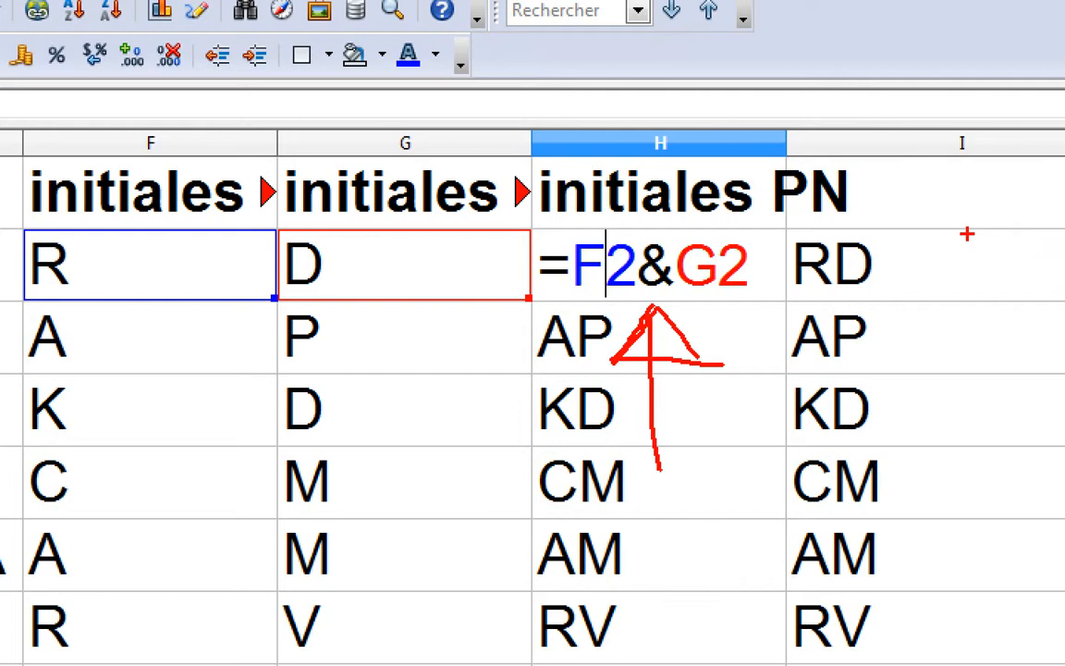
{"action": "left_click_drag", "start_coordinate": [966, 231], "coordinate": [987, 247]}
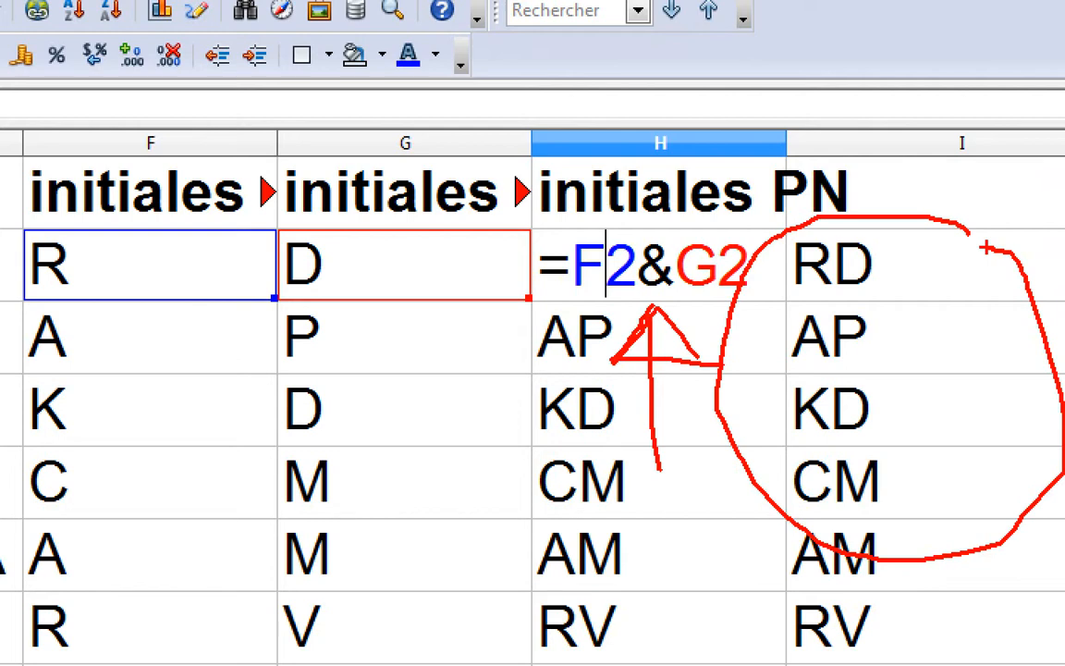
{"action": "key", "text": "Escape"}
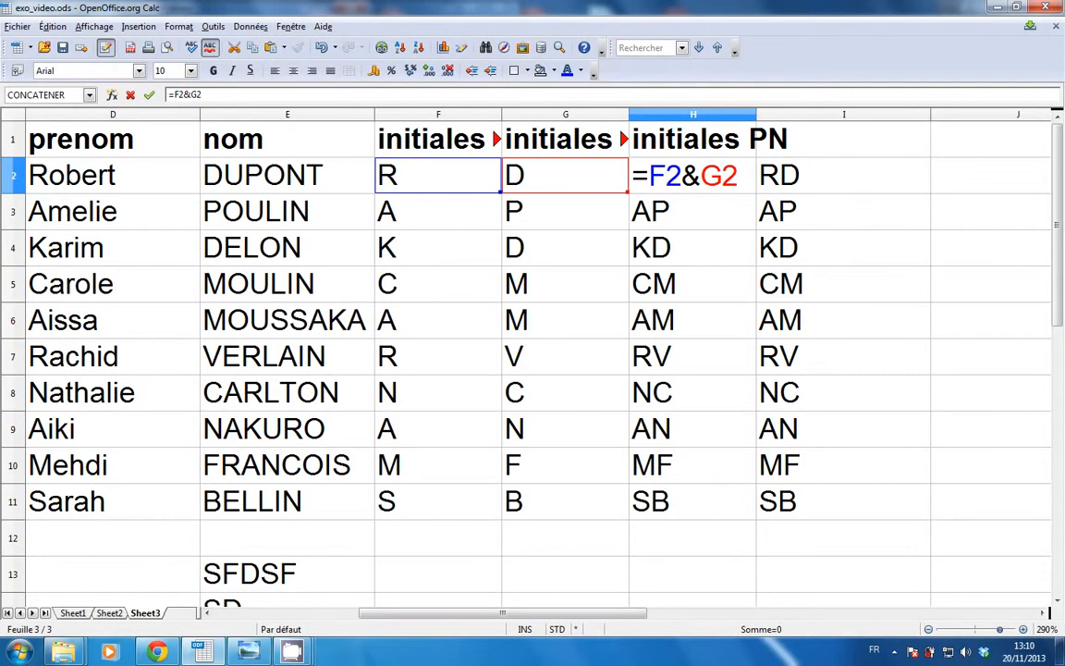
{"action": "mouse_move", "coordinate": [292, 653]}
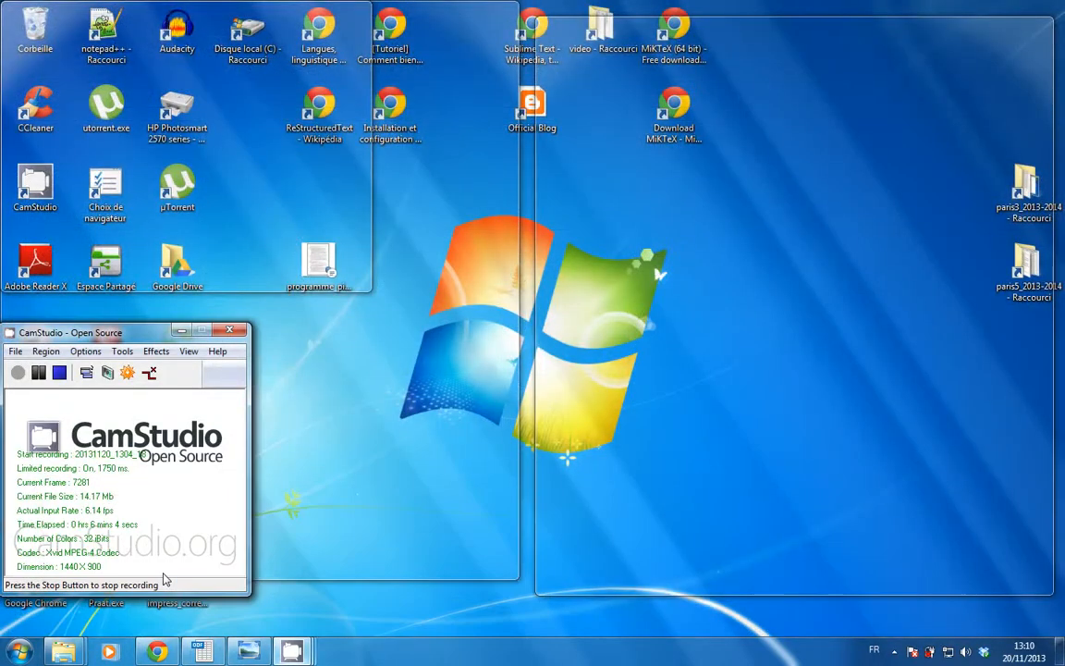
{"action": "left_click", "coordinate": [139, 573]}
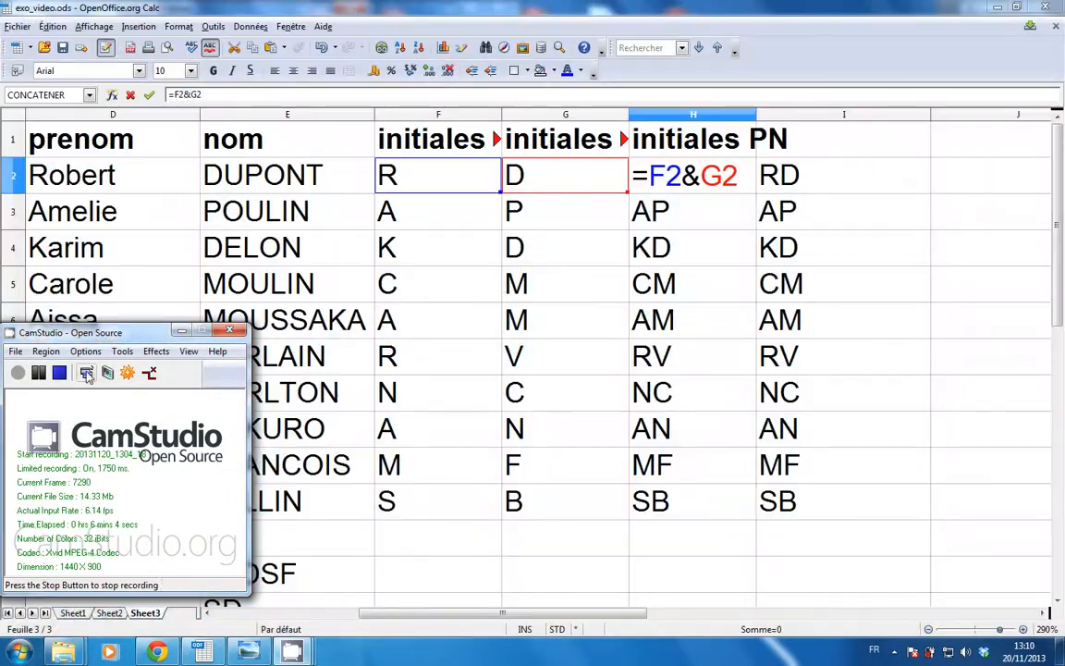